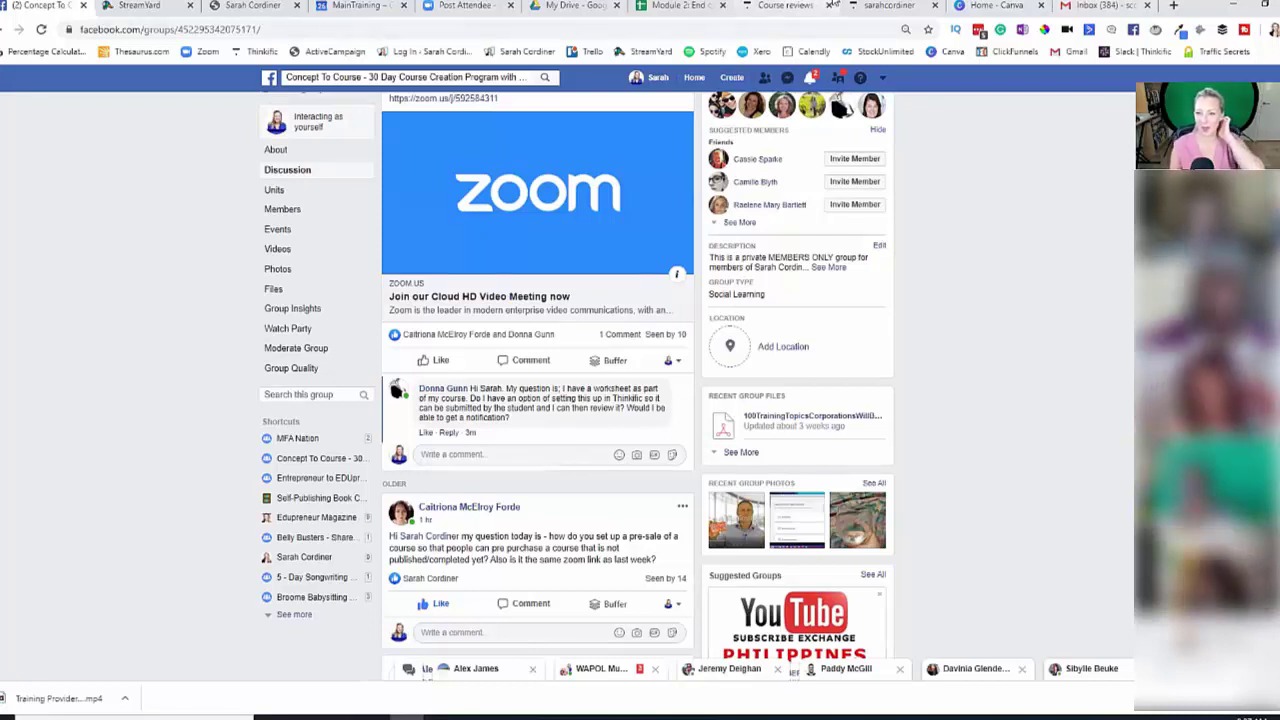
# - Switch from the Facebook group to the sarahcordiner Thinkific dashboard tab
pyautogui.click(866, 6)
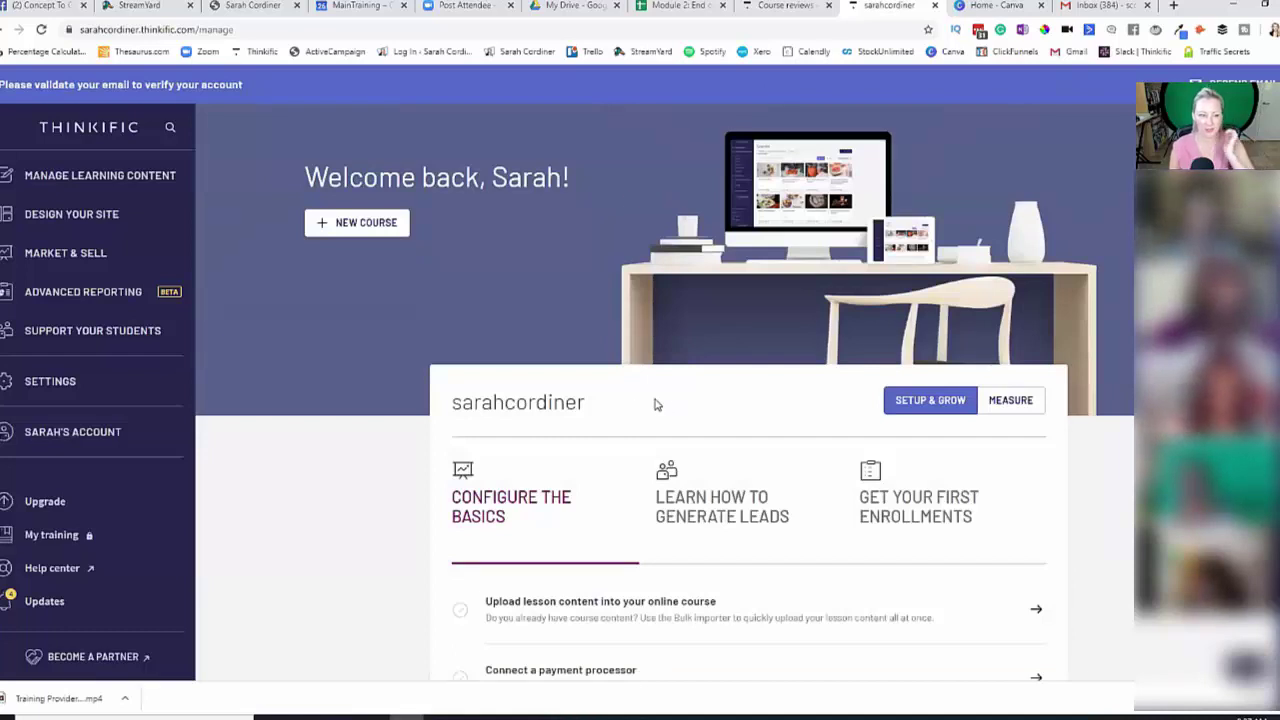
# - Open the 'eBook: 10 ways to change your life' course curriculum and start adding a lesson
pyautogui.click(45, 180)
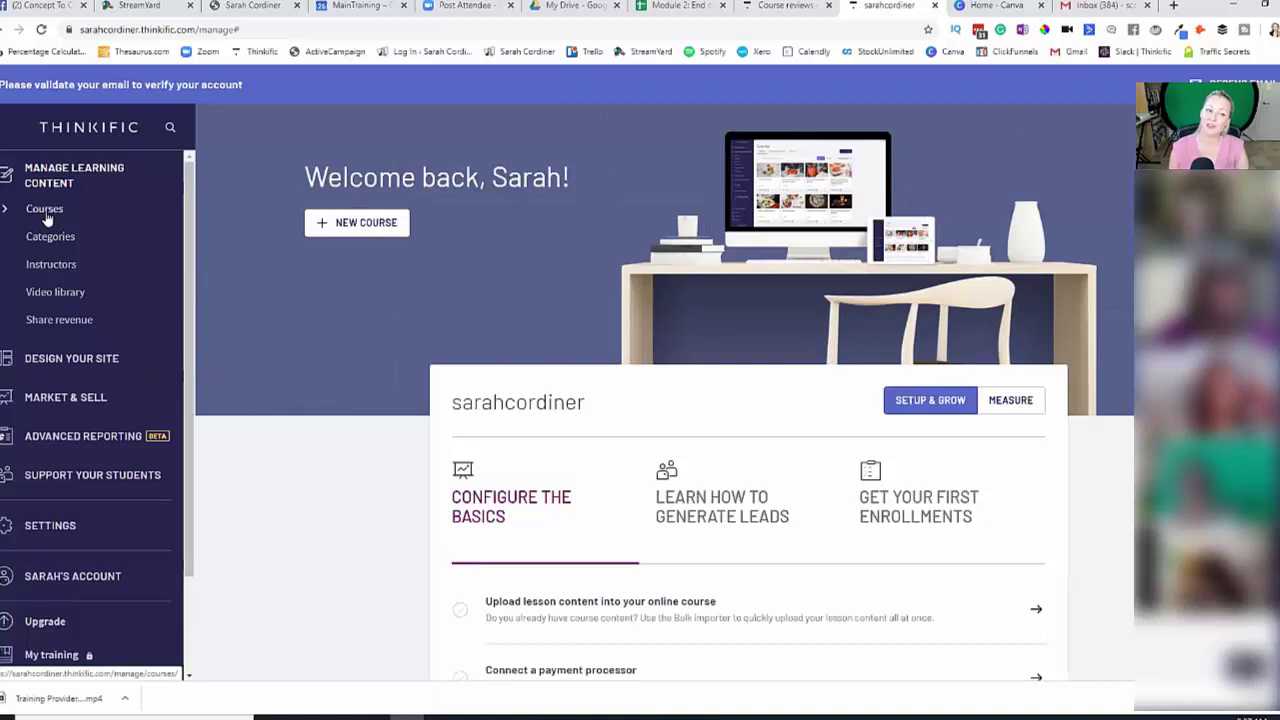
pyautogui.click(45, 212)
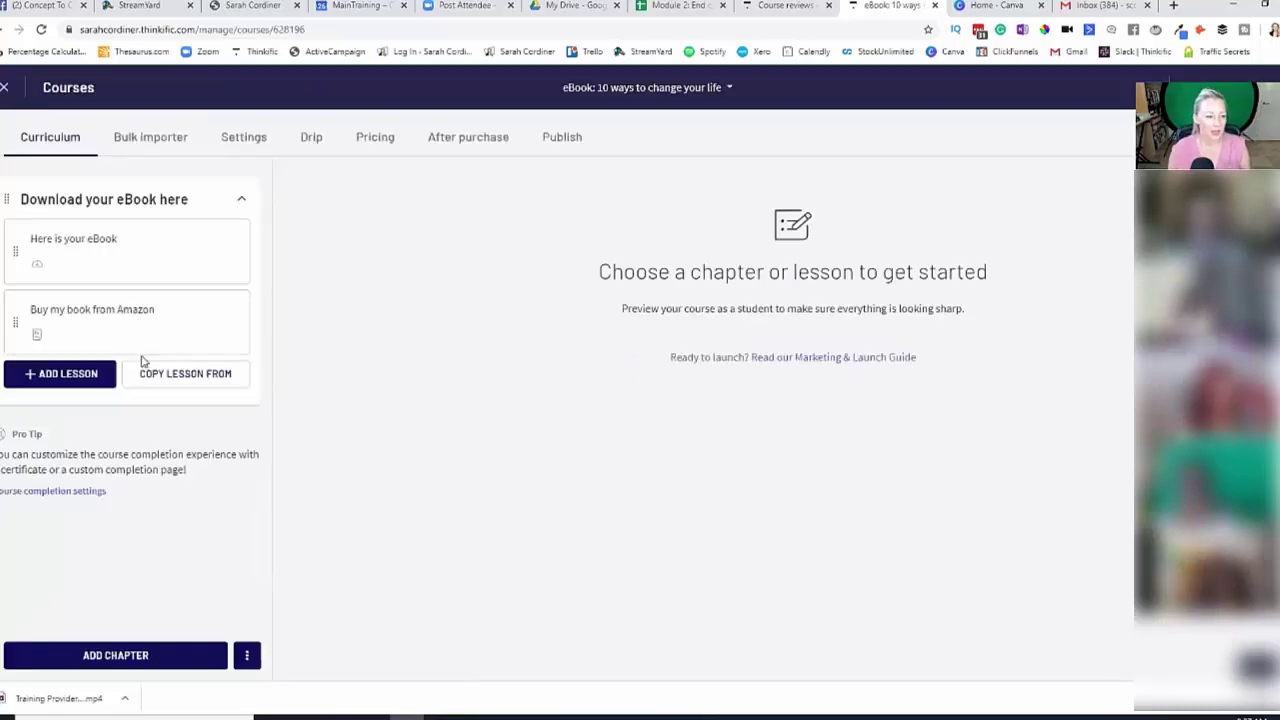
pyautogui.click(61, 385)
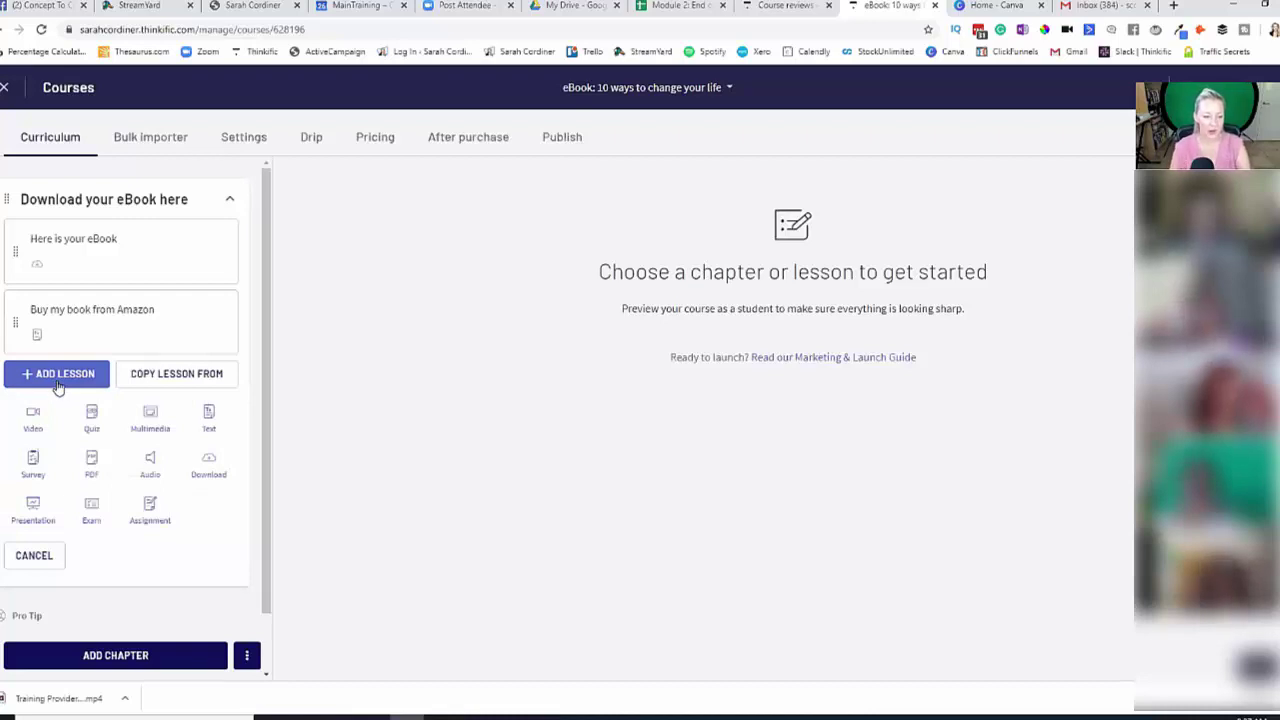
# - Create an Assignment lesson titled 'do your assignm,ent' with placeholder text as content
pyautogui.click(152, 512)
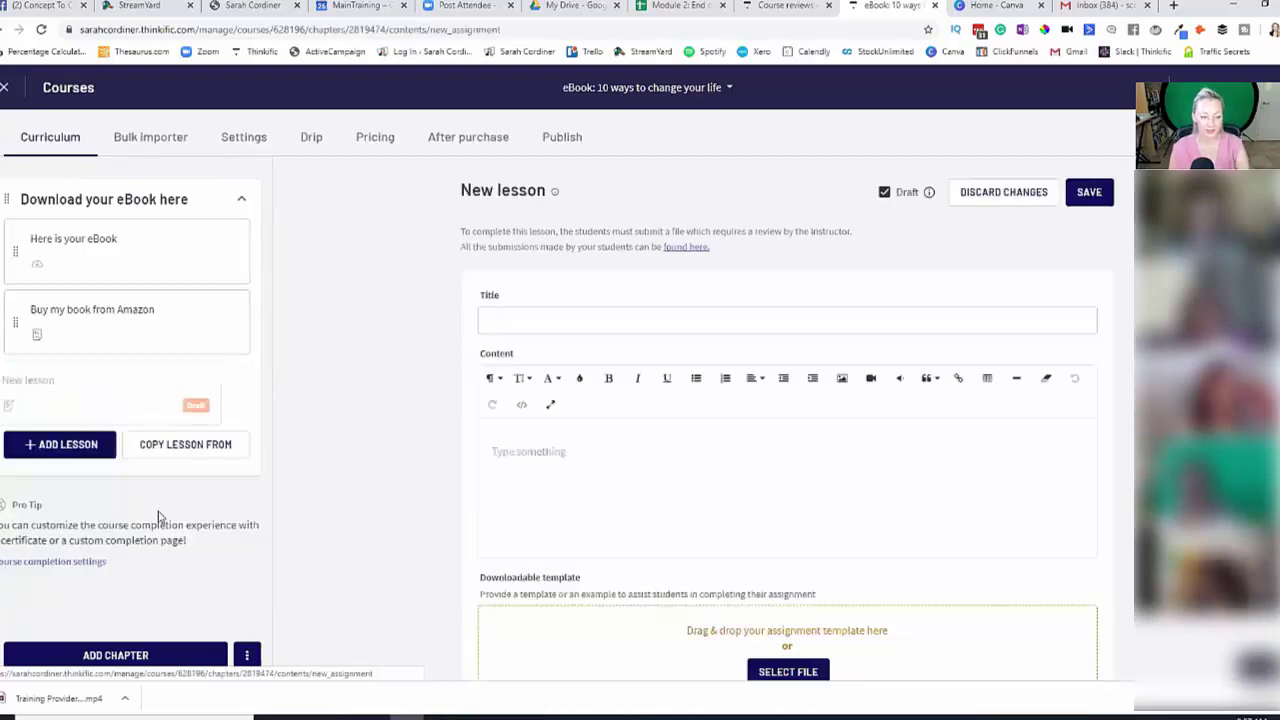
pyautogui.click(580, 317)
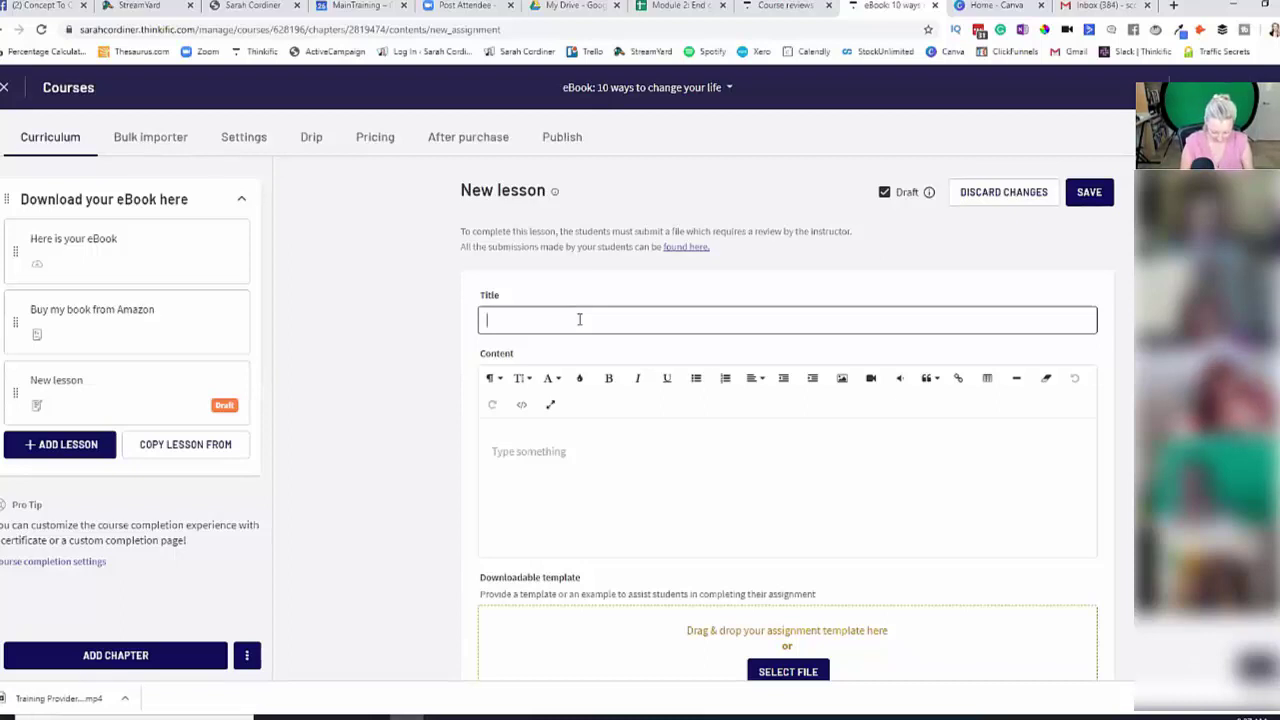
pyautogui.write('do your')
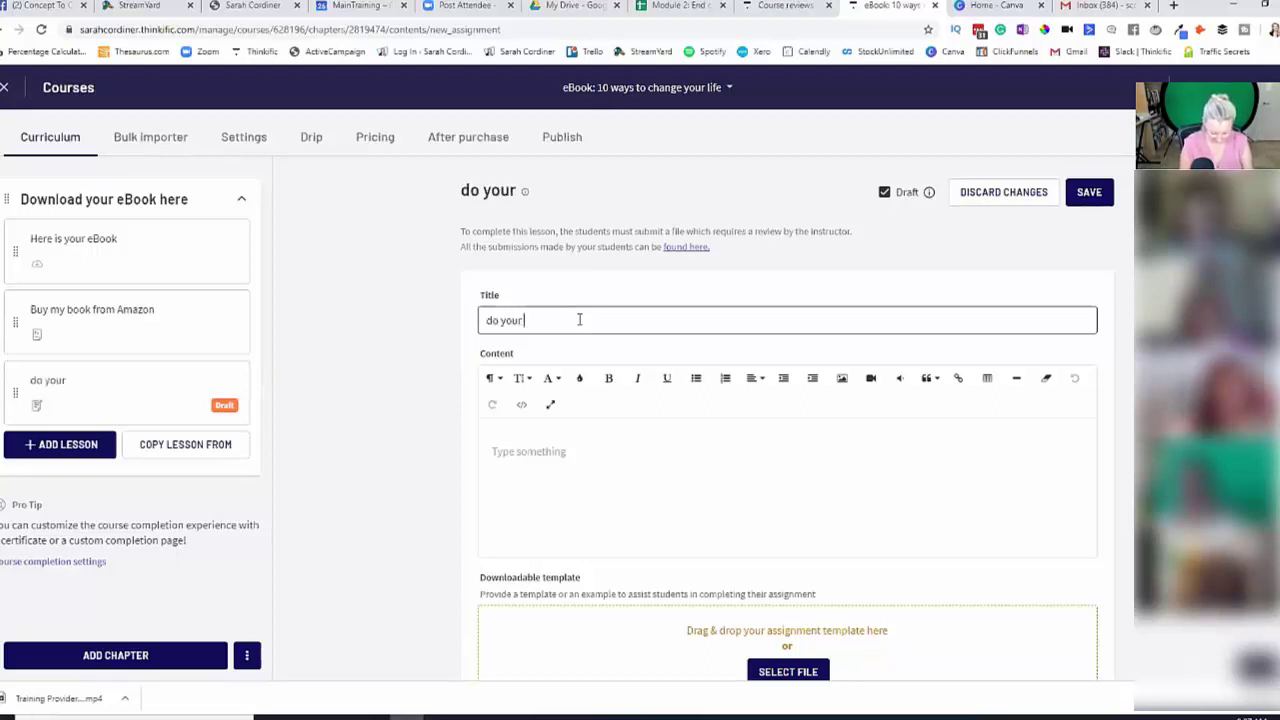
pyautogui.write(' assignm,ent')
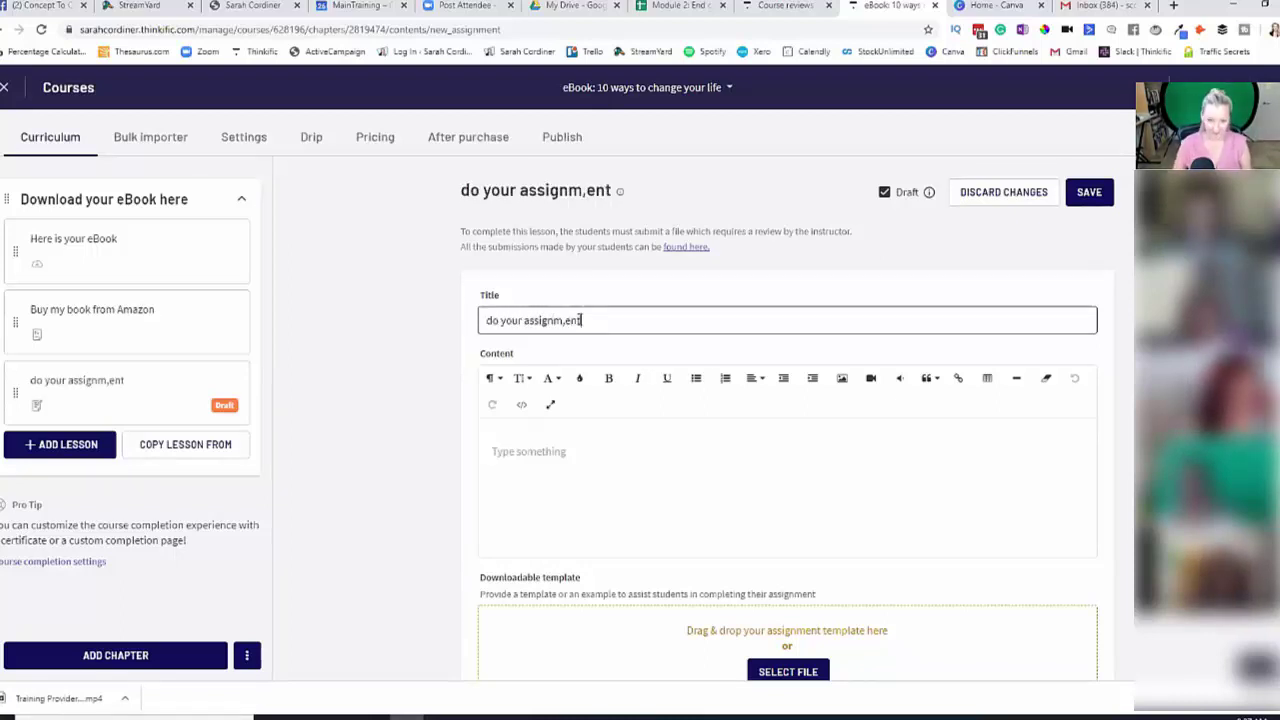
pyautogui.click(573, 452)
pyautogui.write('fbgfdbgf')
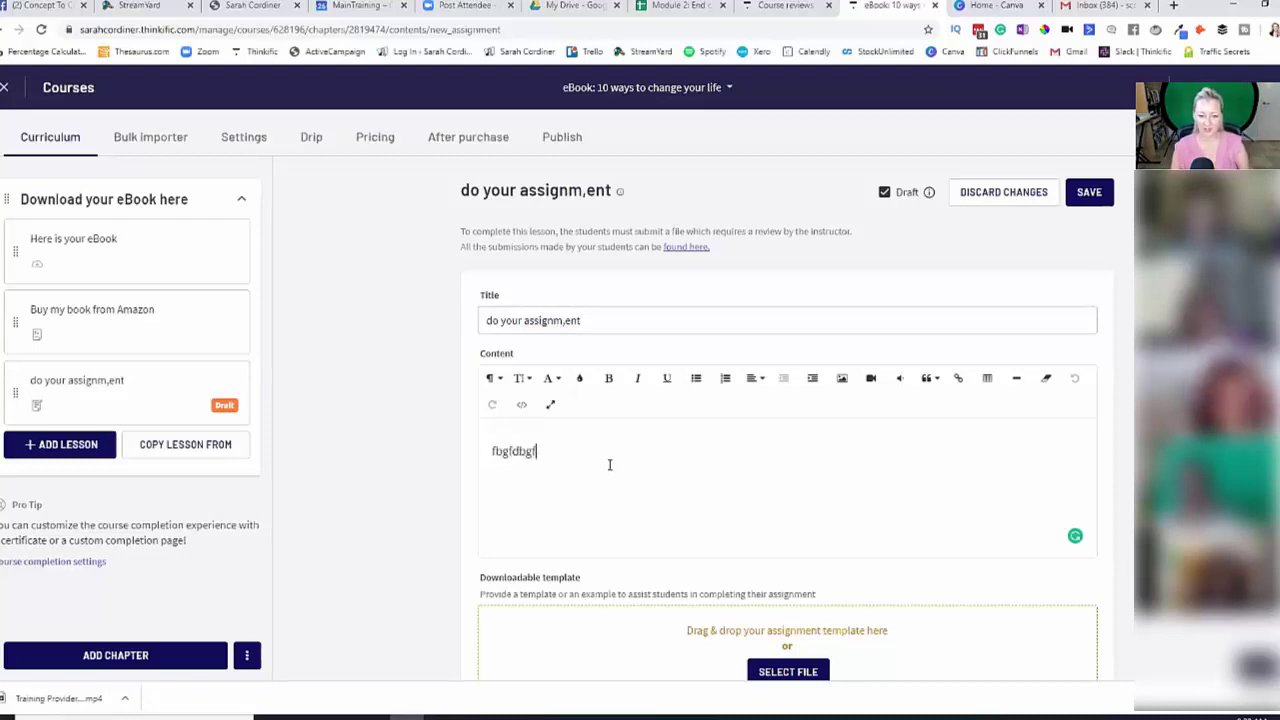
pyautogui.write('bn gdgfgvree')
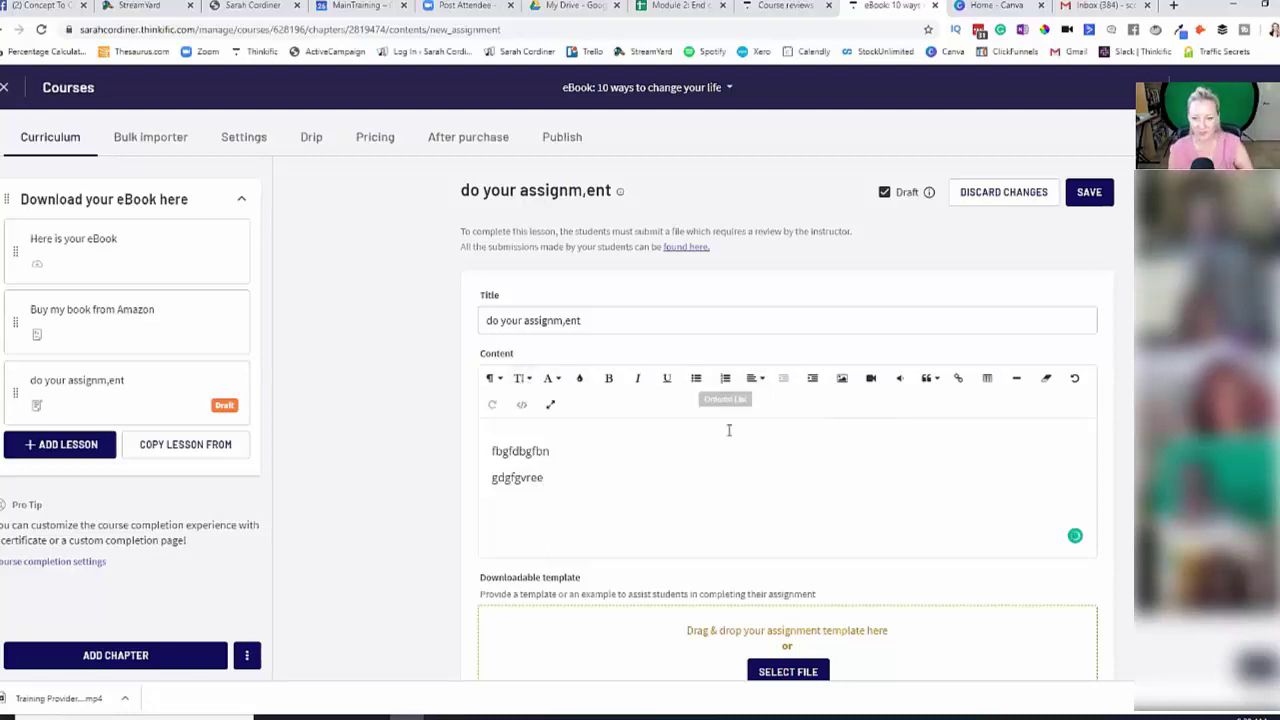
pyautogui.scroll(-2, 754, 437)
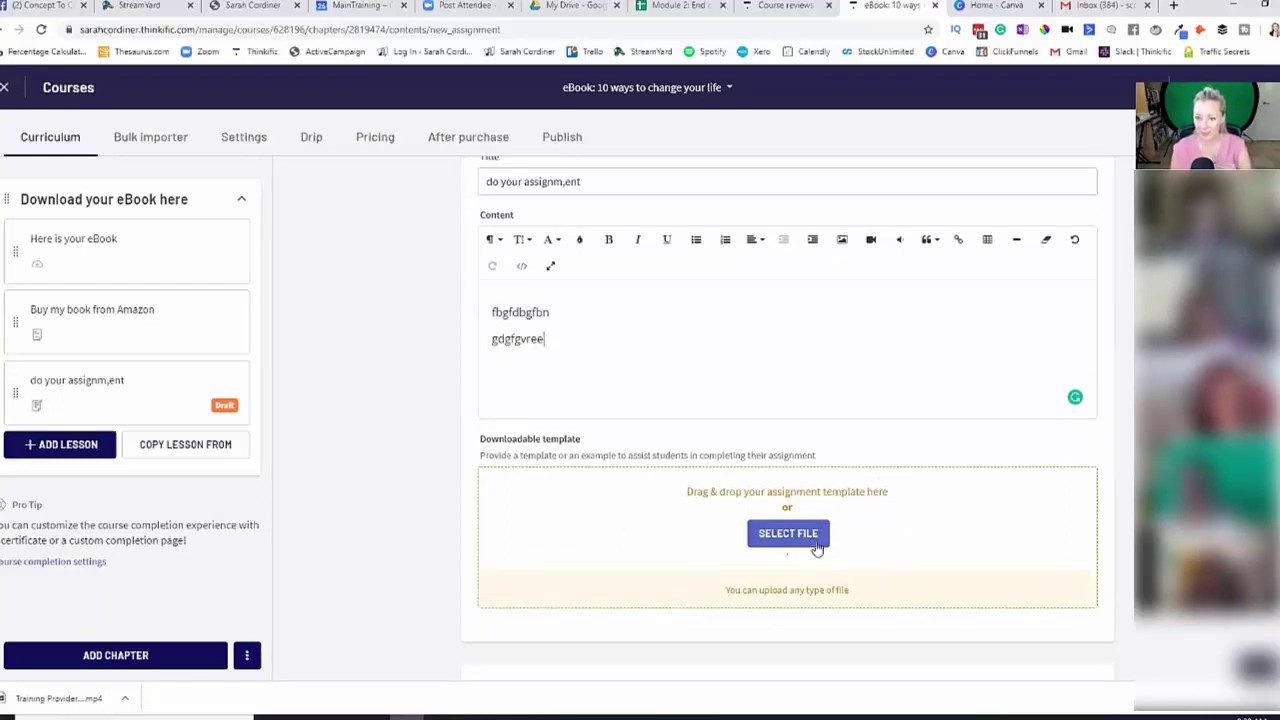
# - Upload 'Copy of Copy of Copy of connect thinkific and active campaign.jpg' as the downloadable template
pyautogui.click(775, 545)
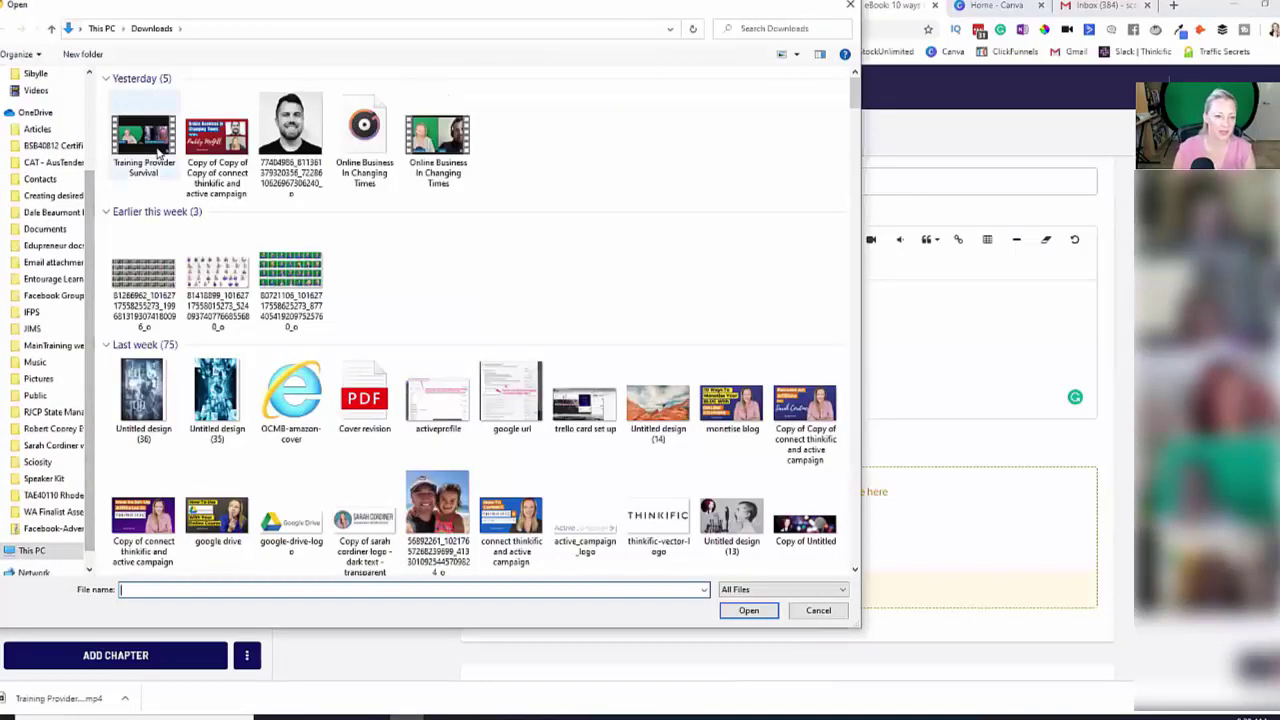
pyautogui.click(217, 140)
pyautogui.click(748, 610)
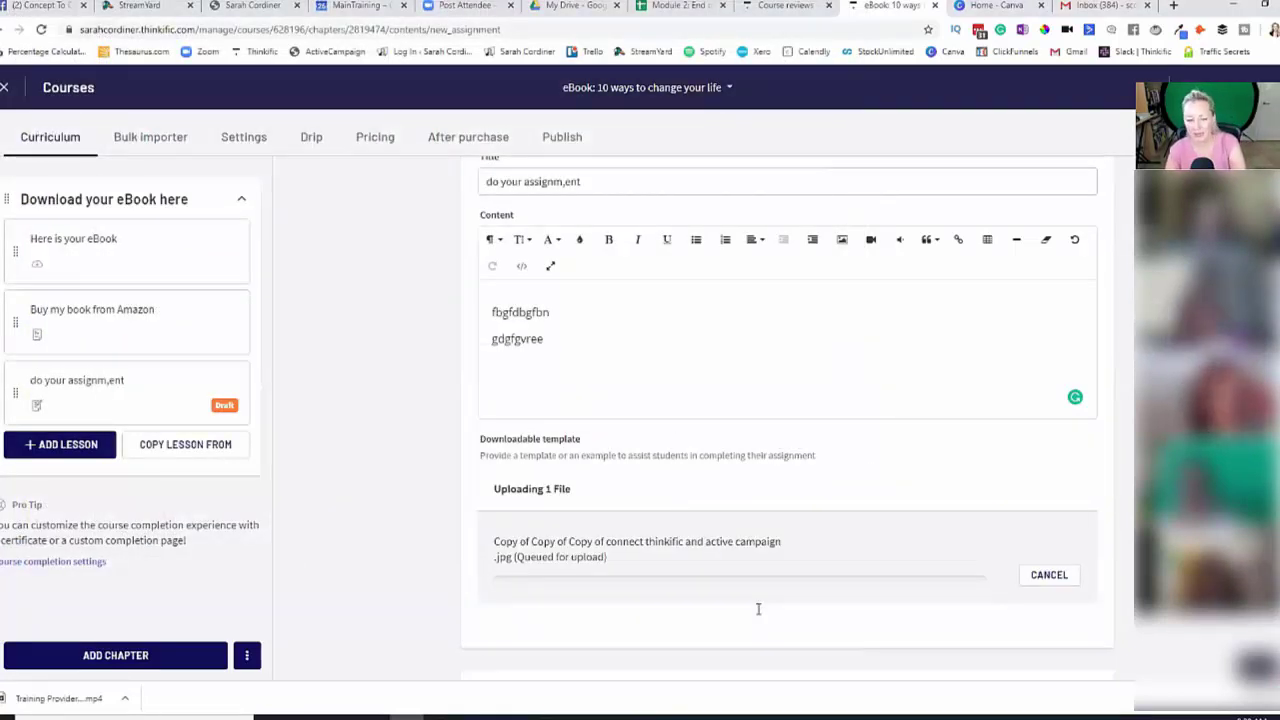
pyautogui.scroll(-3, 680, 460)
pyautogui.scroll(1, 600, 410)
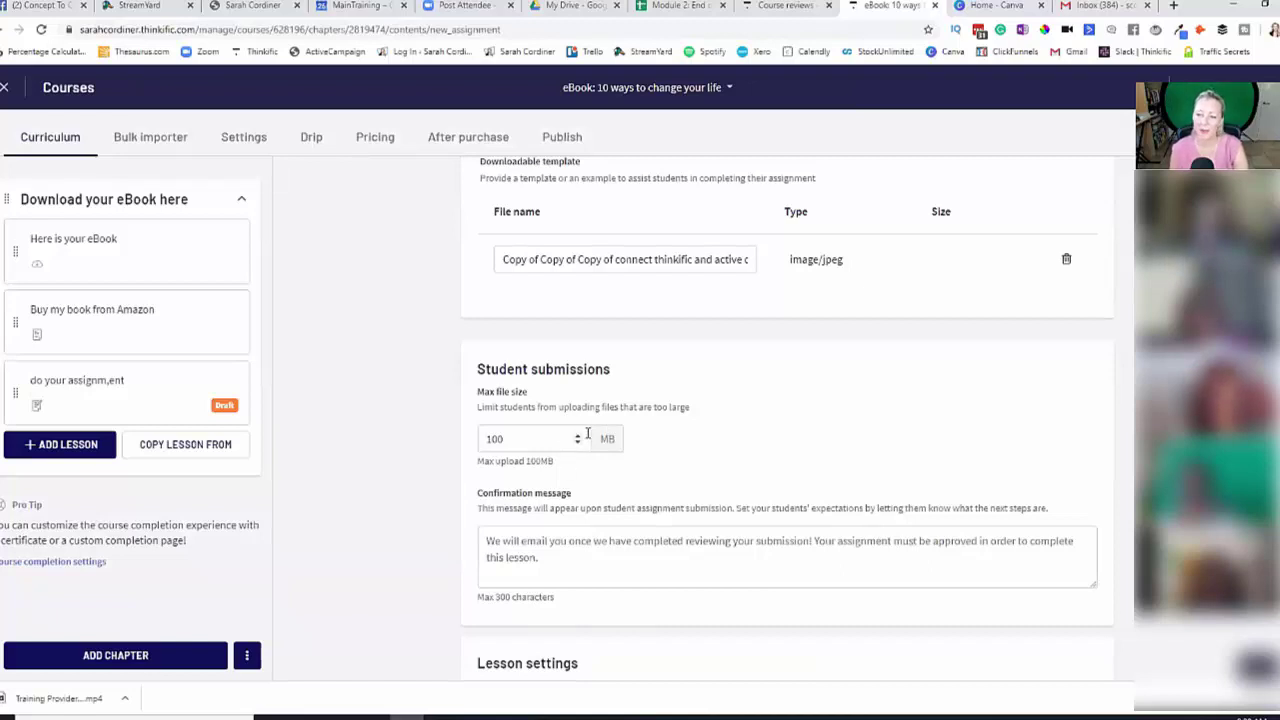
# - Fill the confirmation message with placeholder text, replacing the first attempt
pyautogui.scroll(-1, 600, 447)
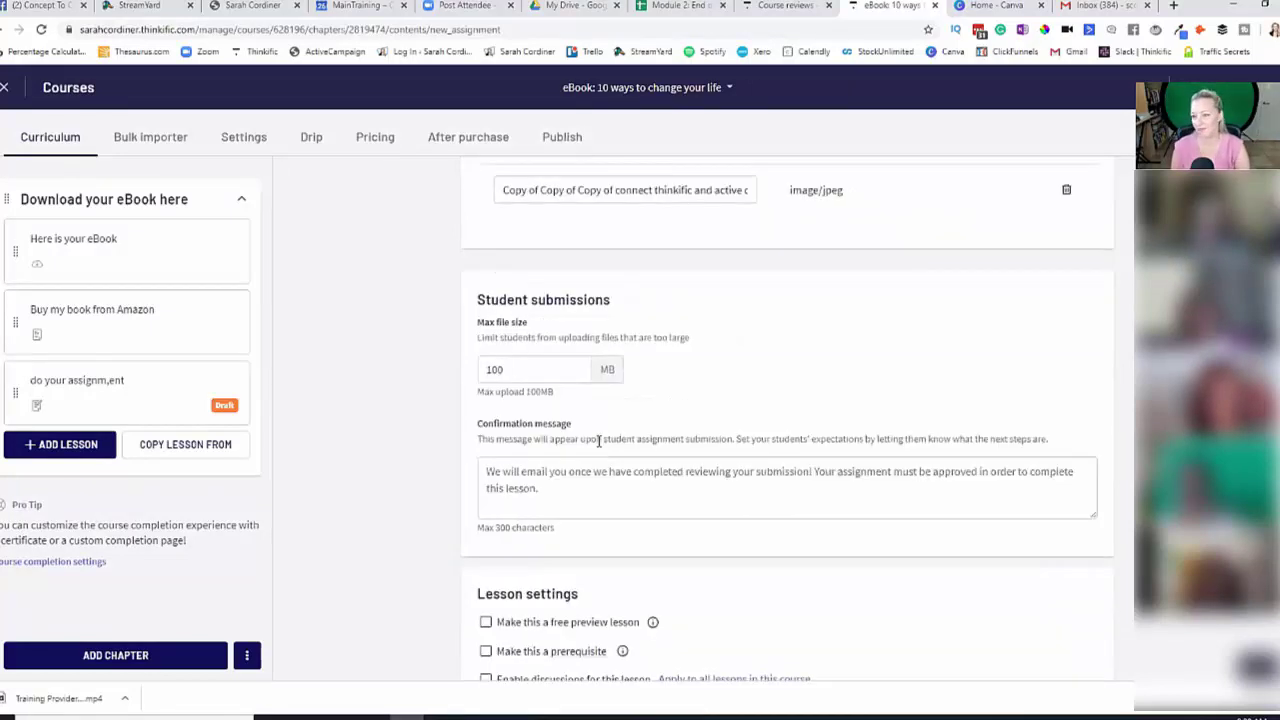
pyautogui.click(590, 476)
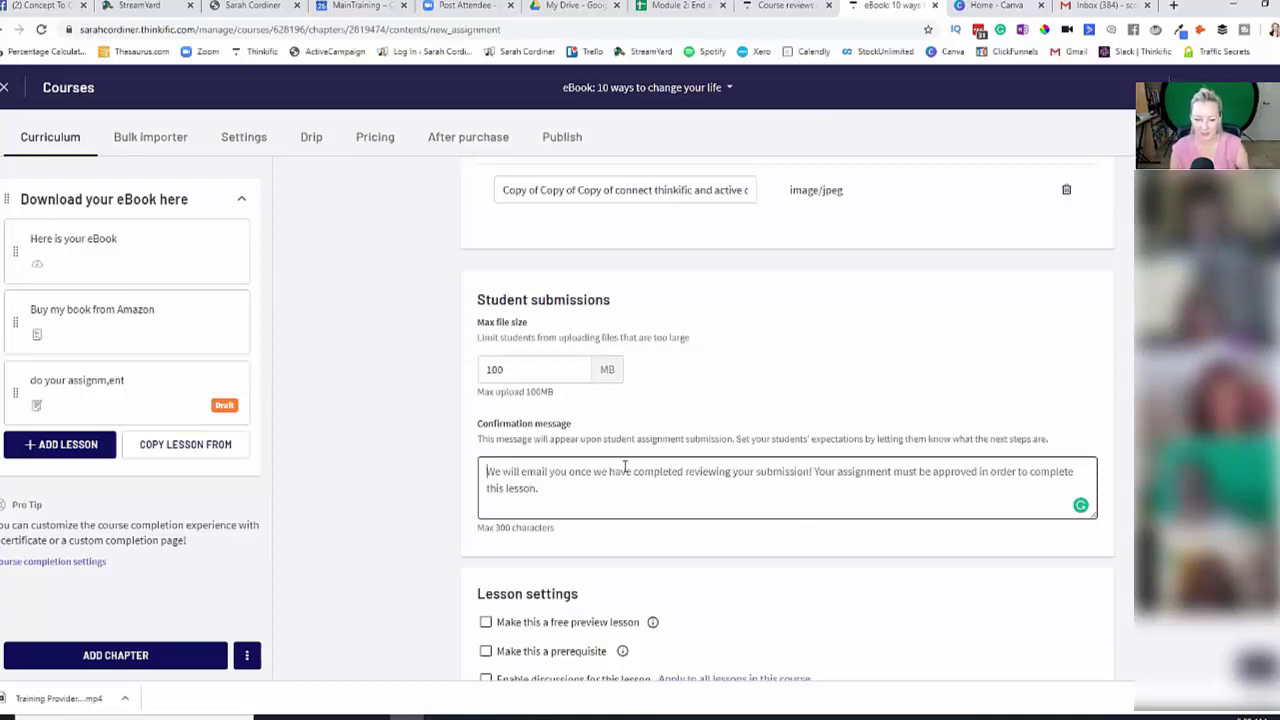
pyautogui.write('fgbbfbdrbdf')
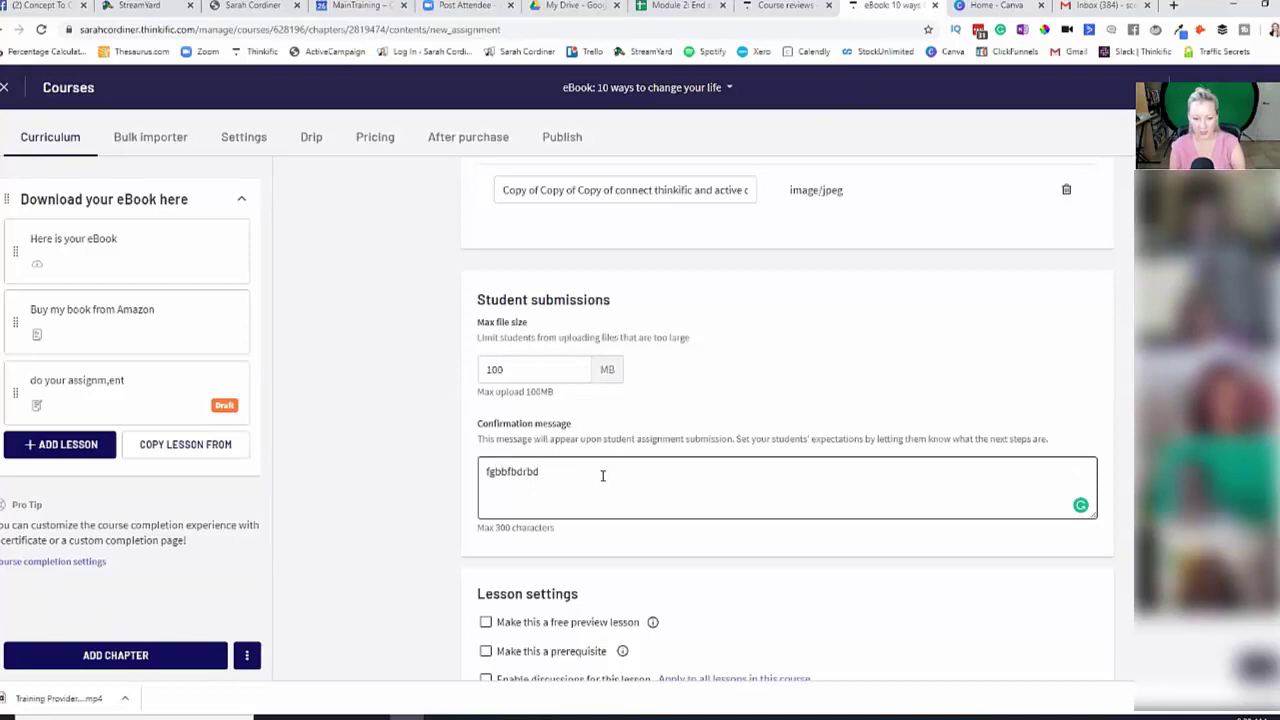
pyautogui.hotkey('ctrl', 'a')
pyautogui.press('BackSpace')
pyautogui.scroll(-3, 677, 483)
pyautogui.write('vzvfdcnb jkshferjk')
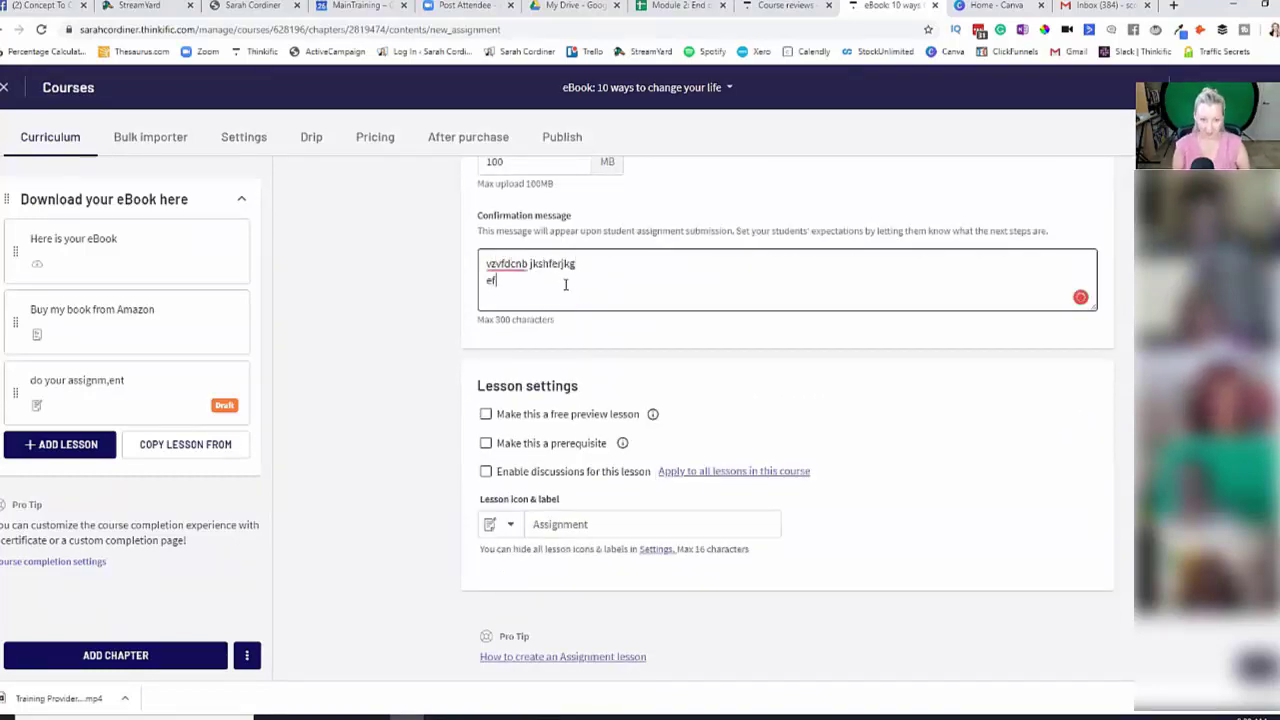
pyautogui.scroll(-1, 661, 352)
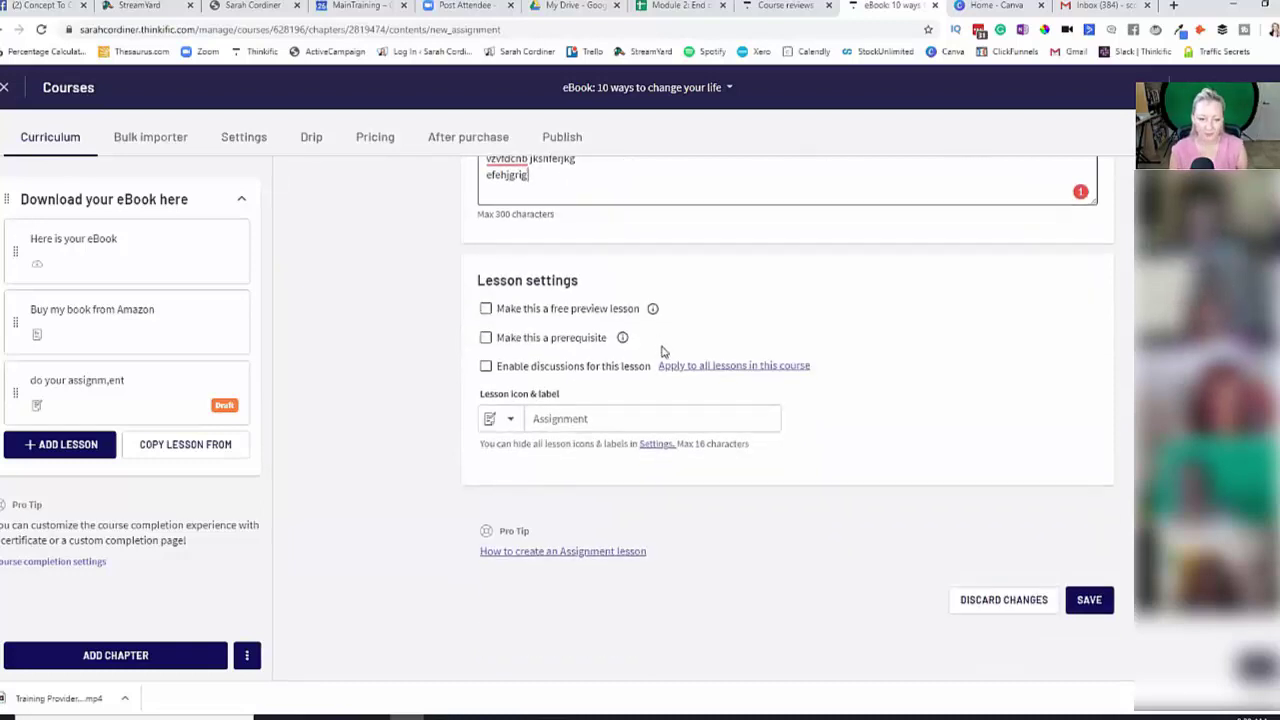
# - Save the new assignment lesson
pyautogui.click(1088, 600)
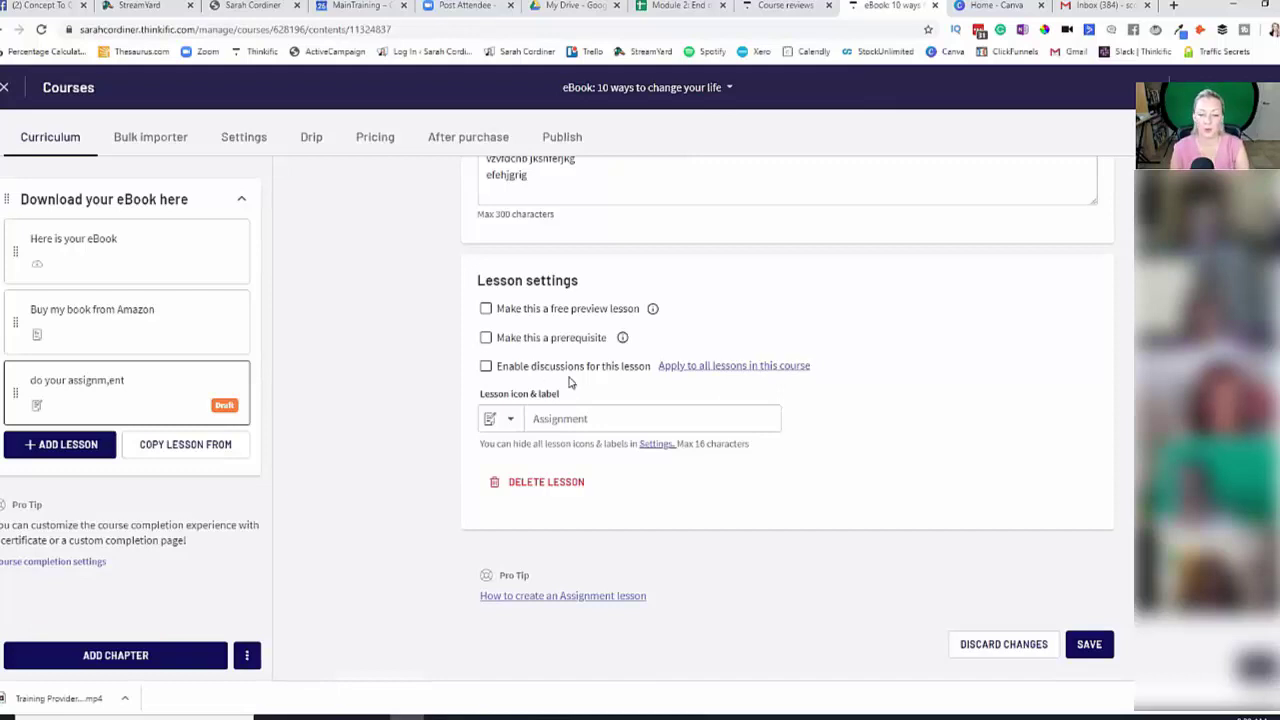
pyautogui.scroll(1, 590, 365)
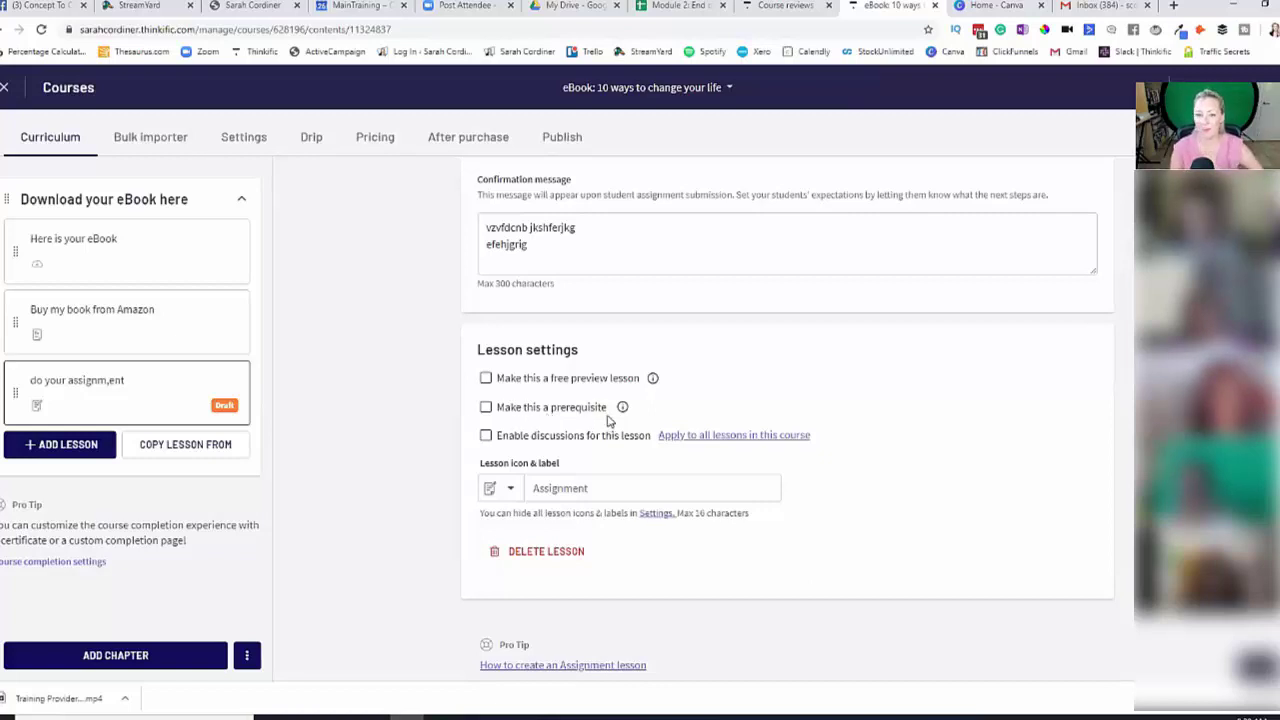
pyautogui.scroll(4, 640, 419)
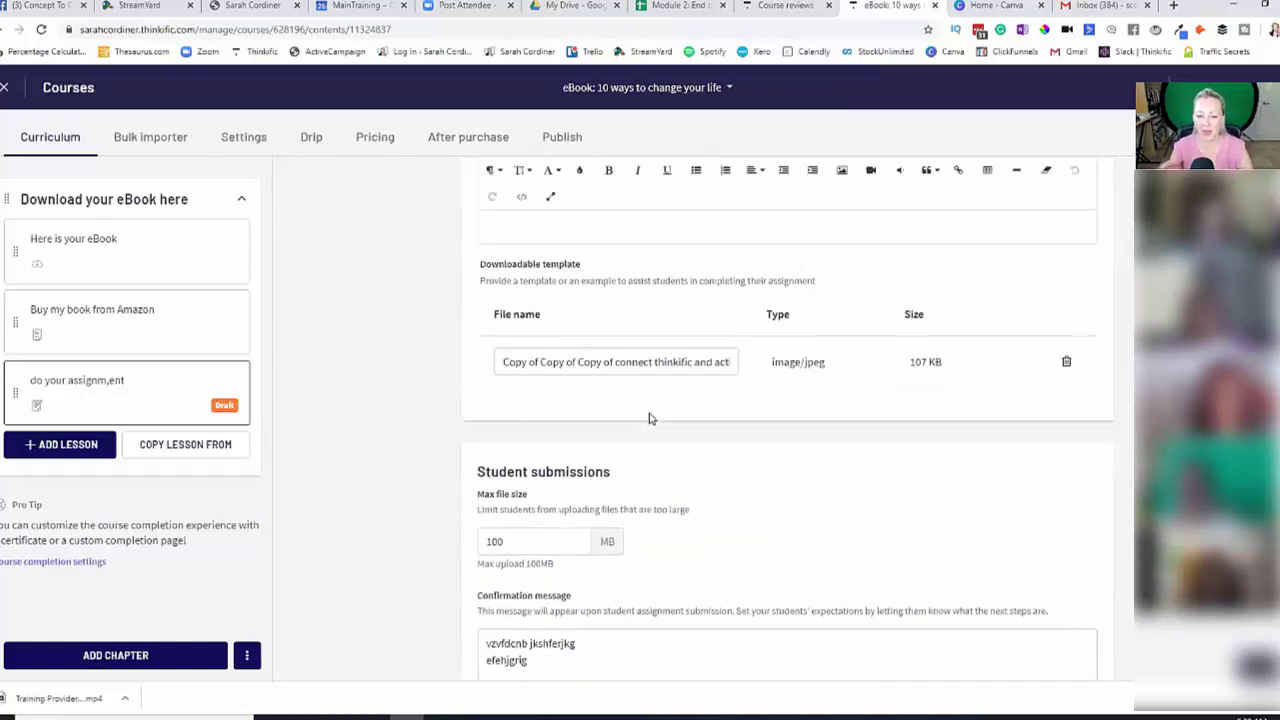
# - Uncheck Draft to publish the assignment lesson, save it, and preview the course
pyautogui.scroll(3, 631, 412)
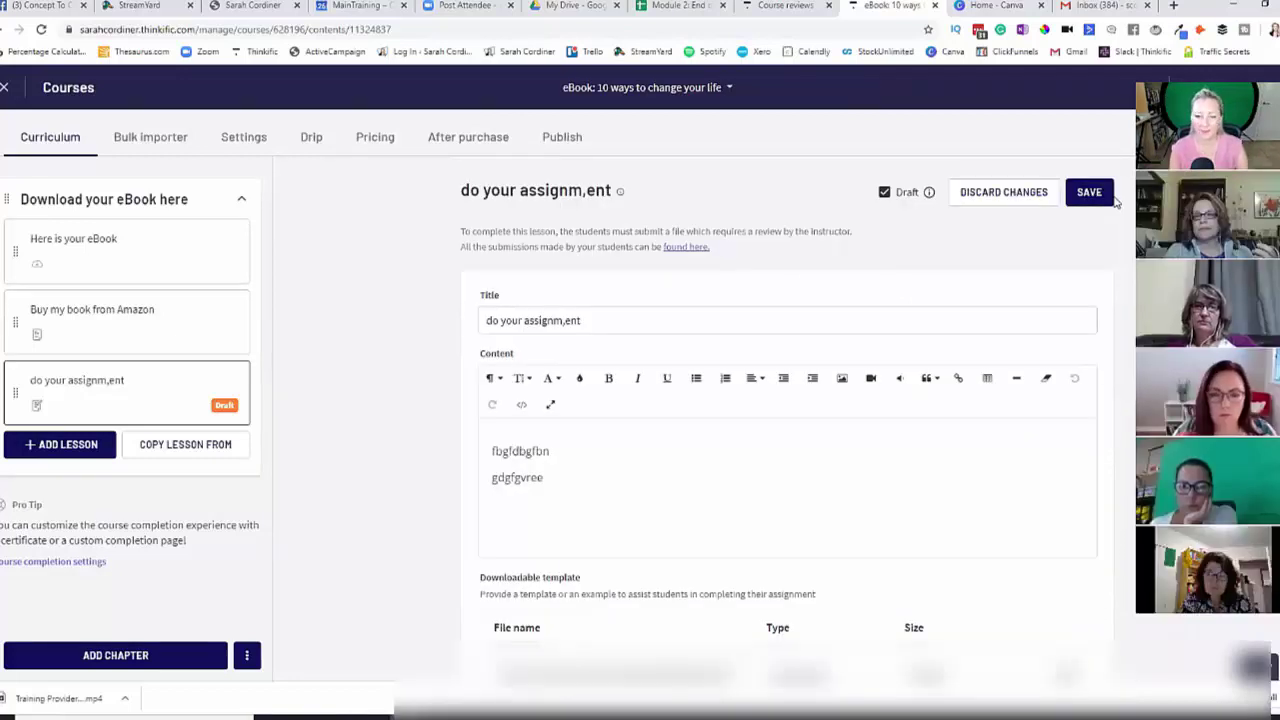
pyautogui.click(885, 193)
pyautogui.click(1092, 198)
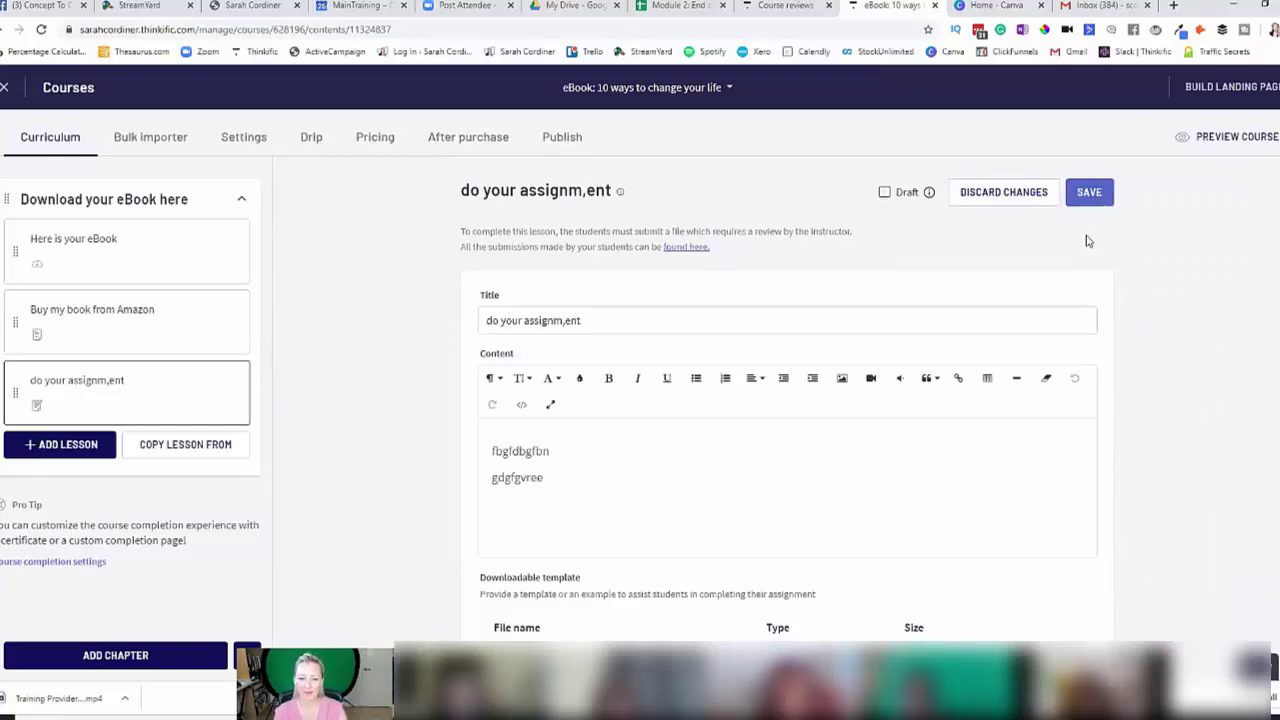
pyautogui.click(1238, 138)
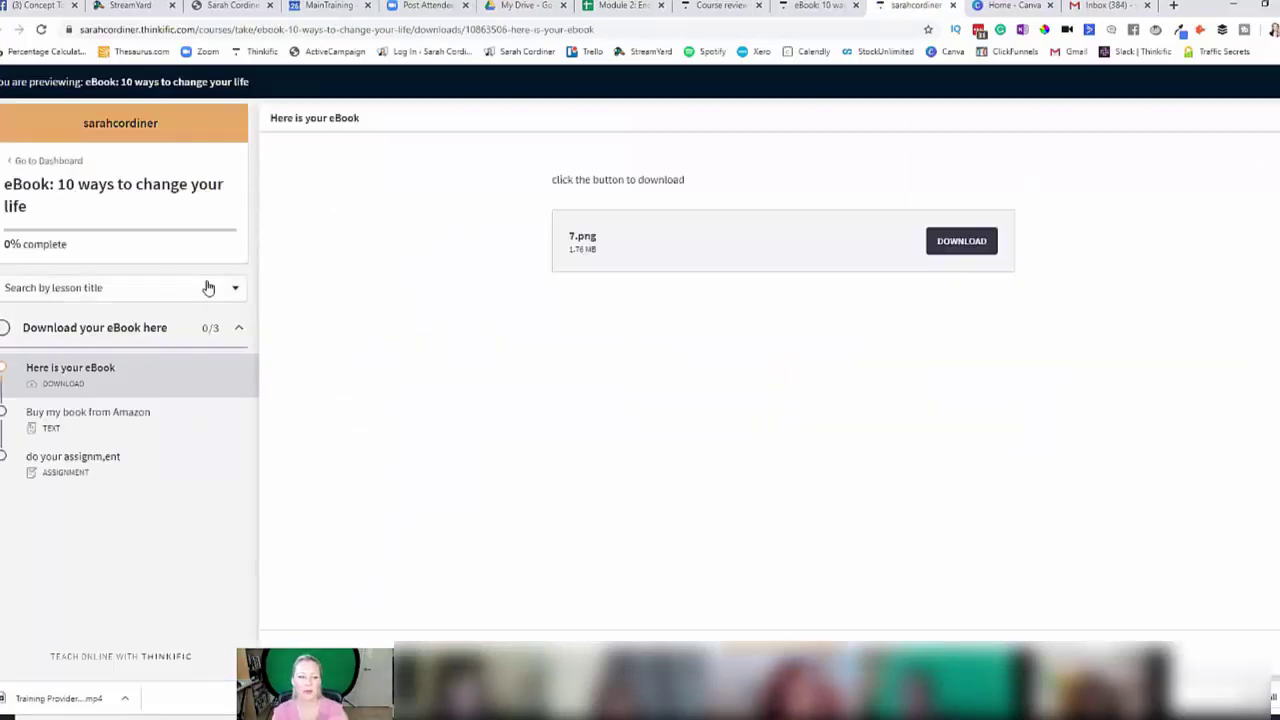
# - In the student preview, open 'do your assignm,ent' and download its jpg template
pyautogui.click(133, 431)
pyautogui.click(105, 471)
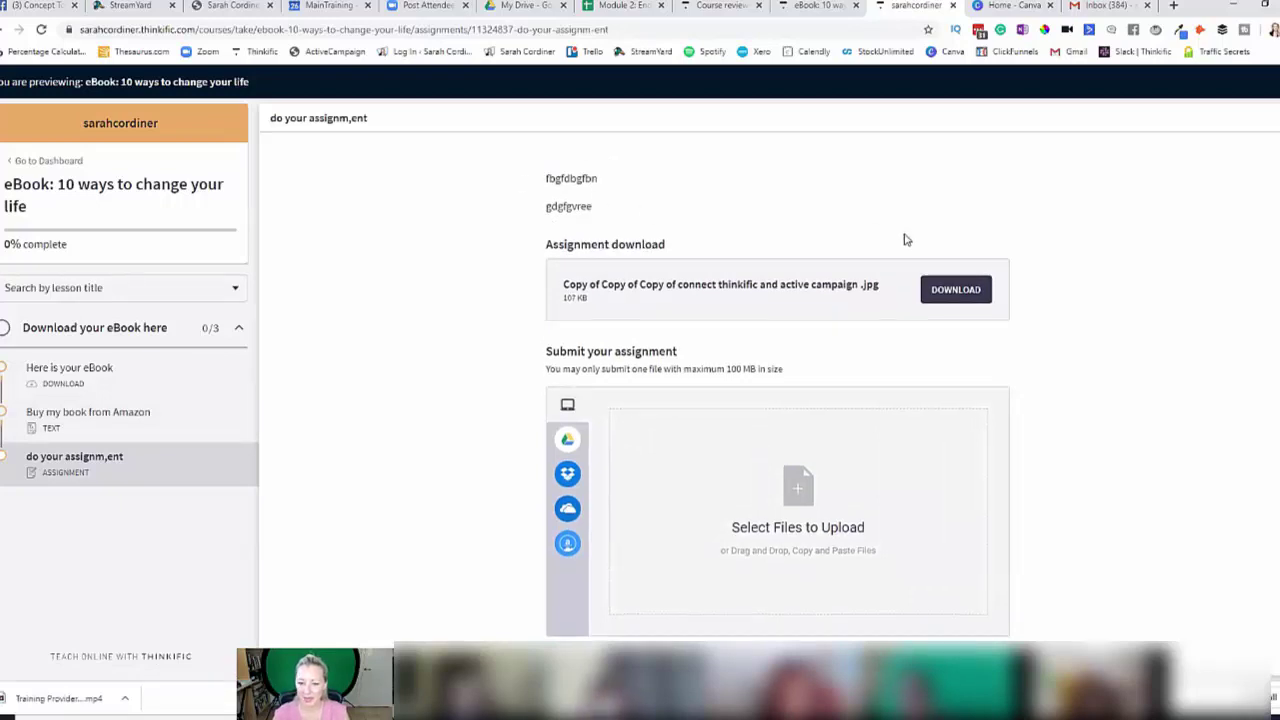
pyautogui.scroll(-1, 940, 265)
pyautogui.click(955, 276)
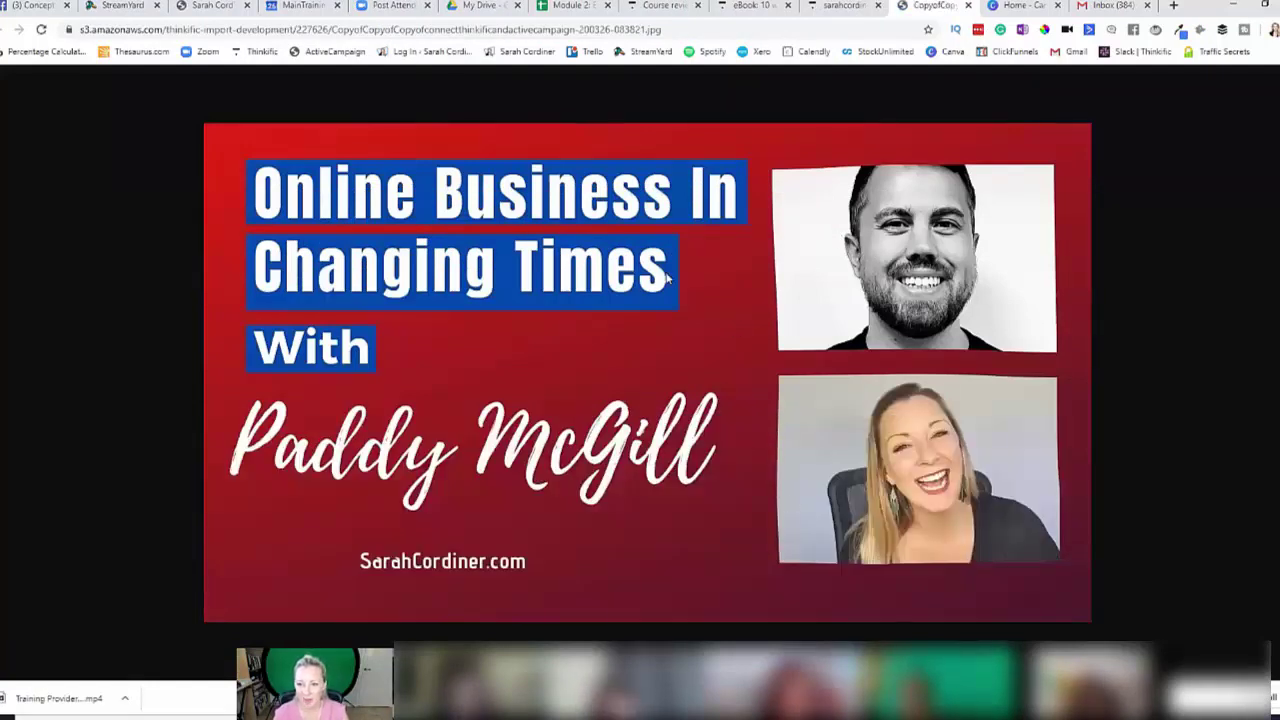
pyautogui.click(832, 7)
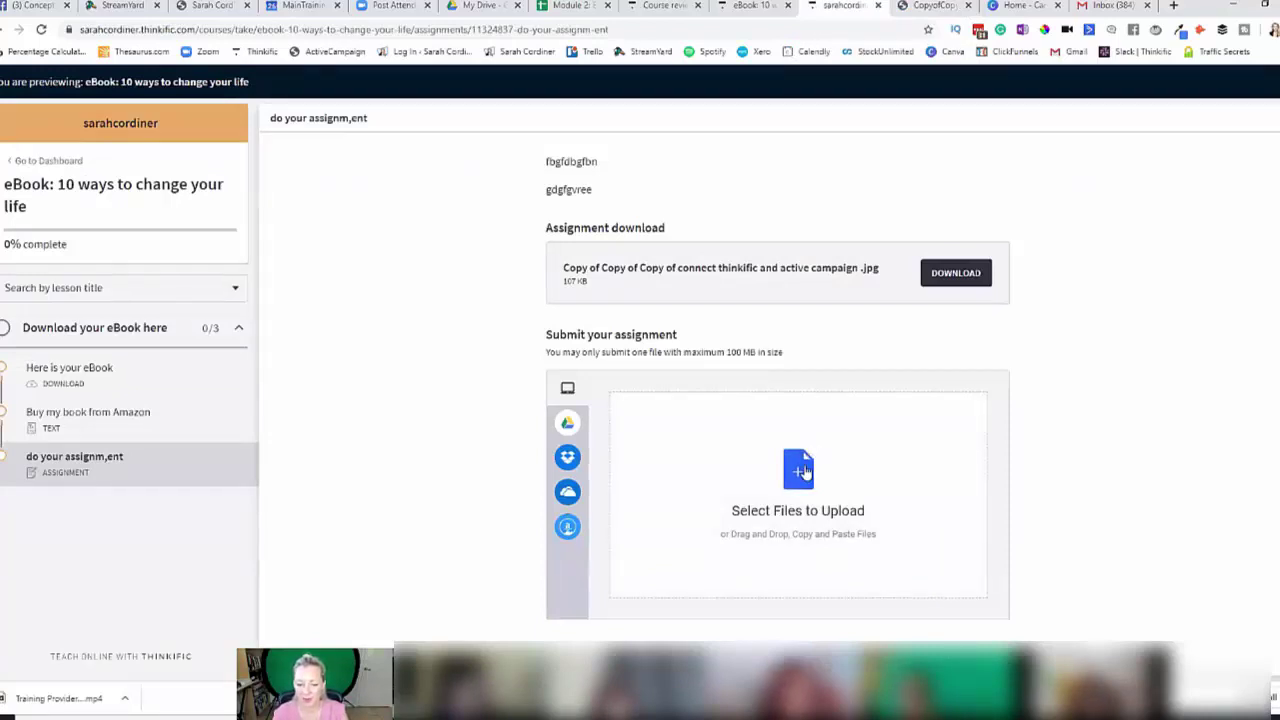
pyautogui.moveTo(559, 505)
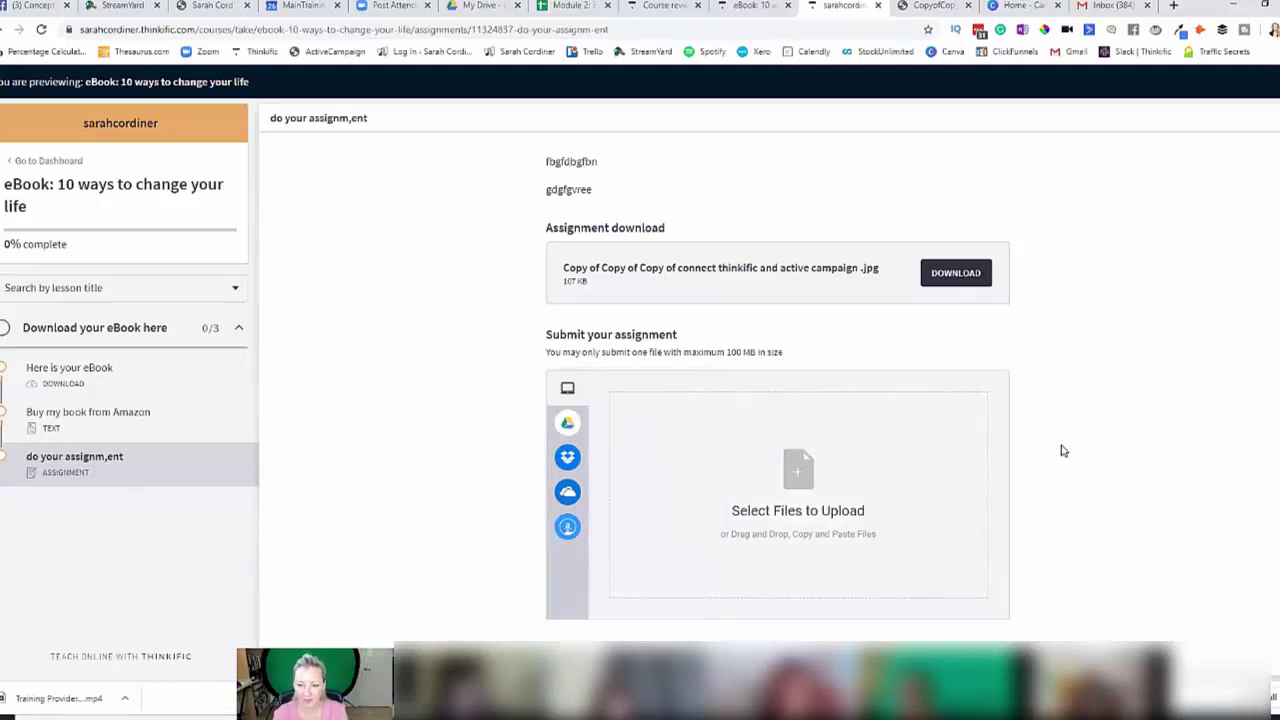
pyautogui.scroll(1, 1061, 447)
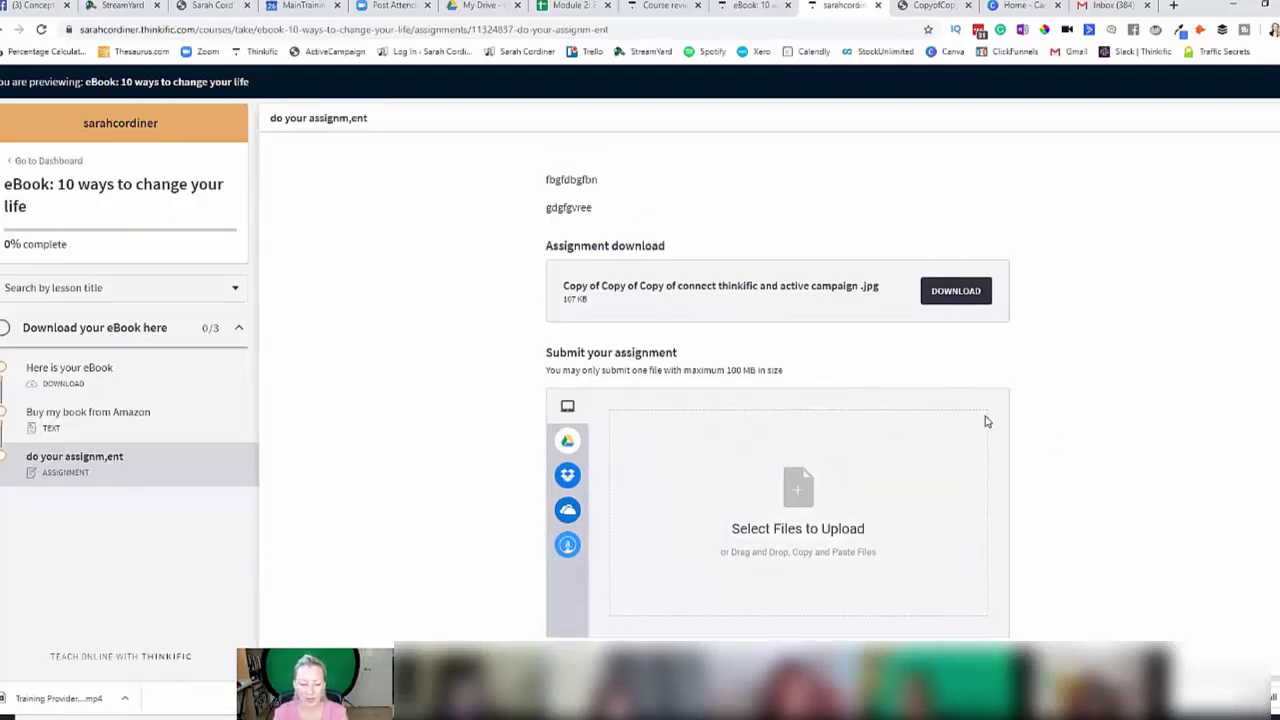
# - Exit the course editor and open Assignments under Support Your Students
pyautogui.click(755, 8)
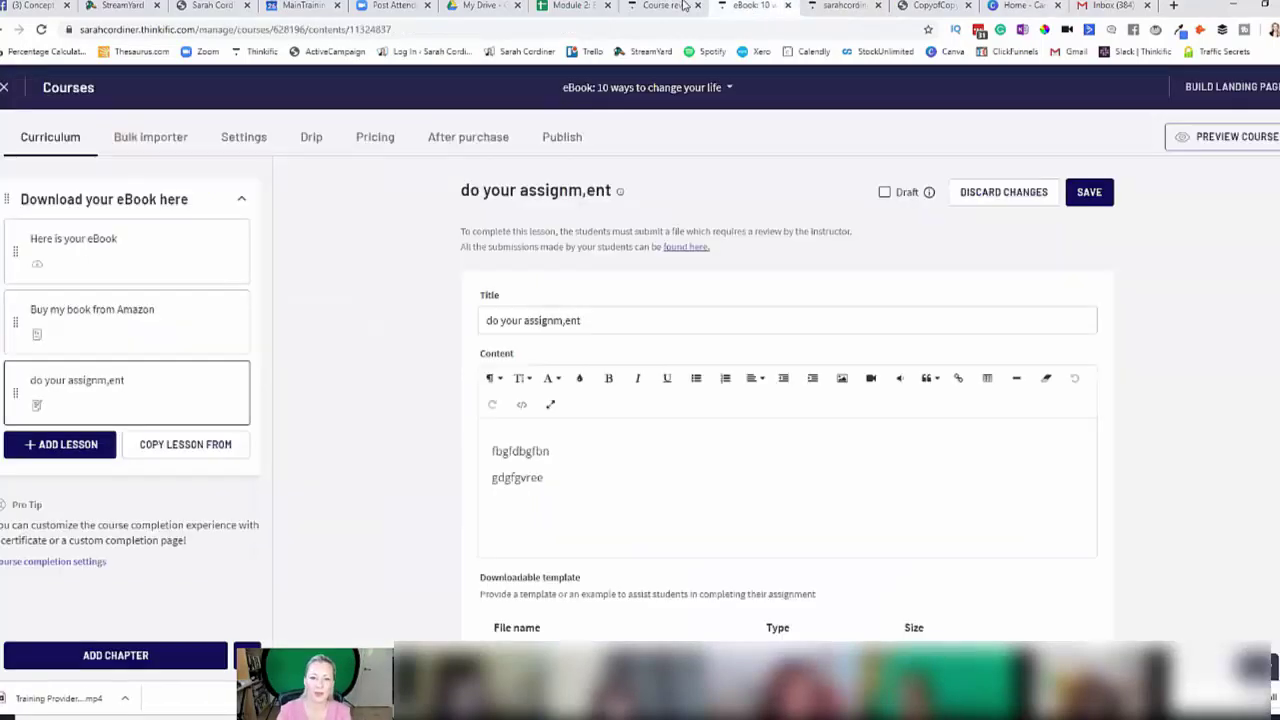
pyautogui.click(8, 89)
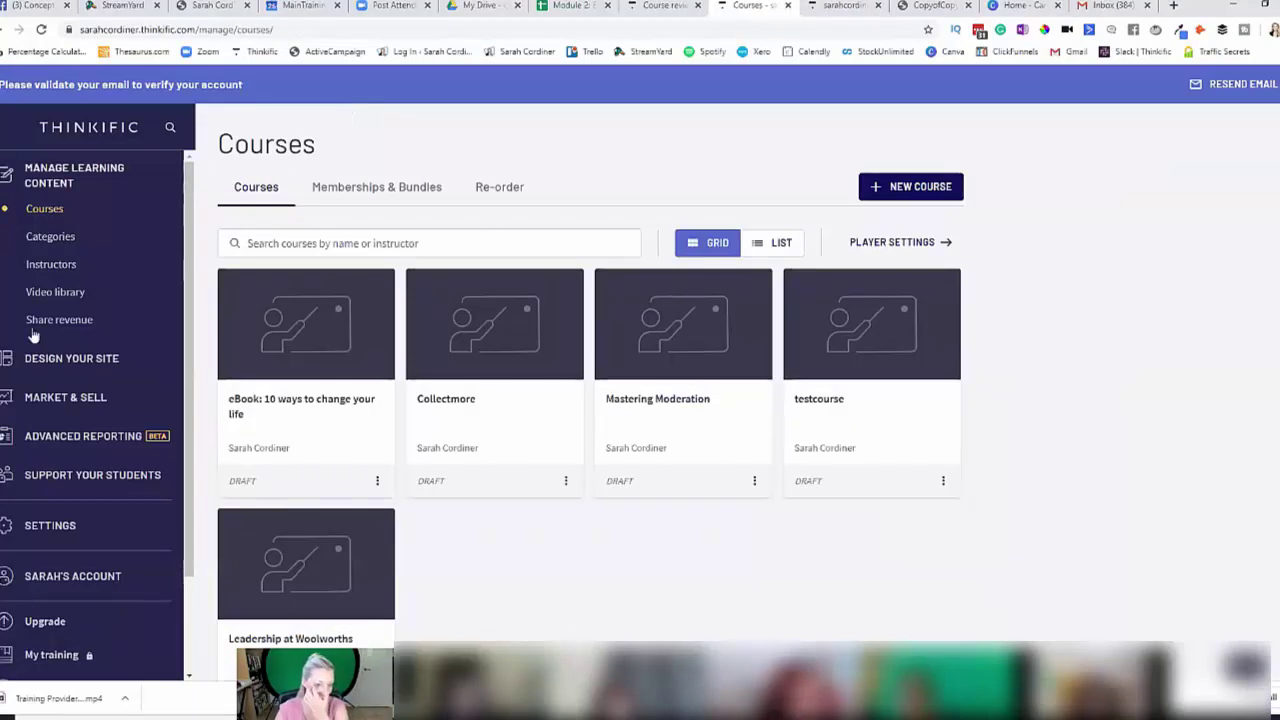
pyautogui.click(89, 475)
pyautogui.scroll(-2, 137, 477)
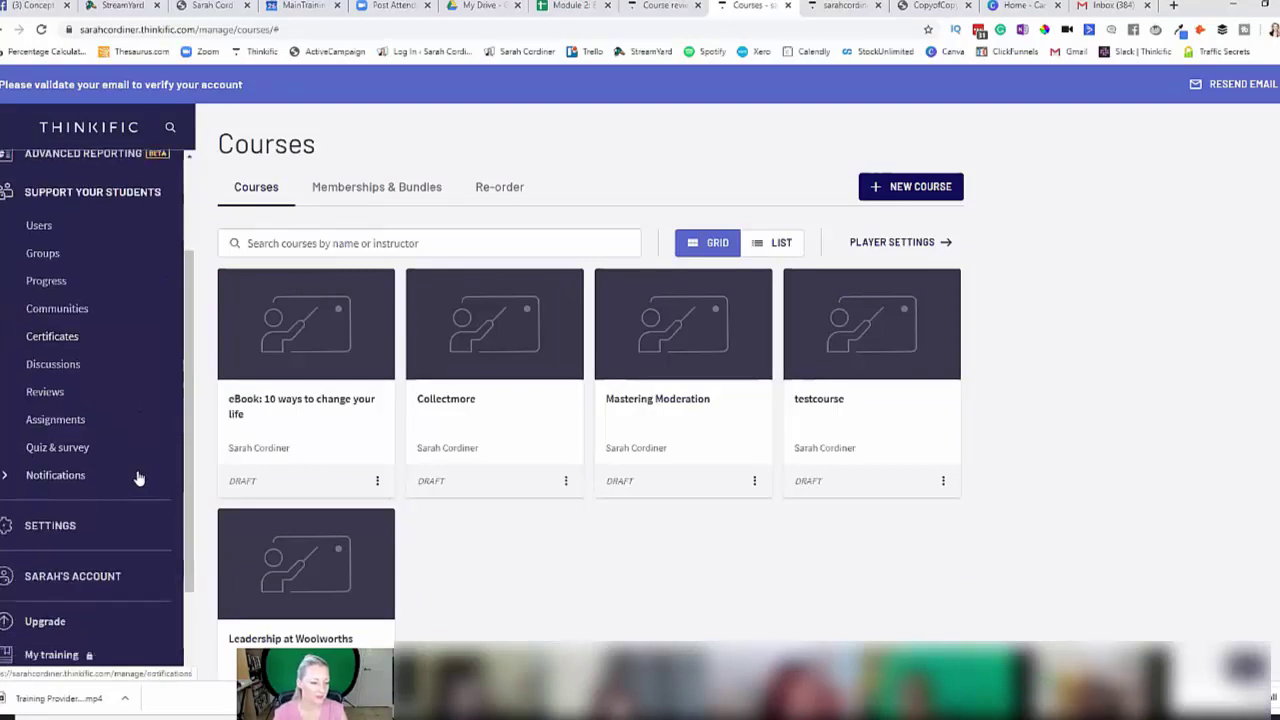
pyautogui.click(56, 420)
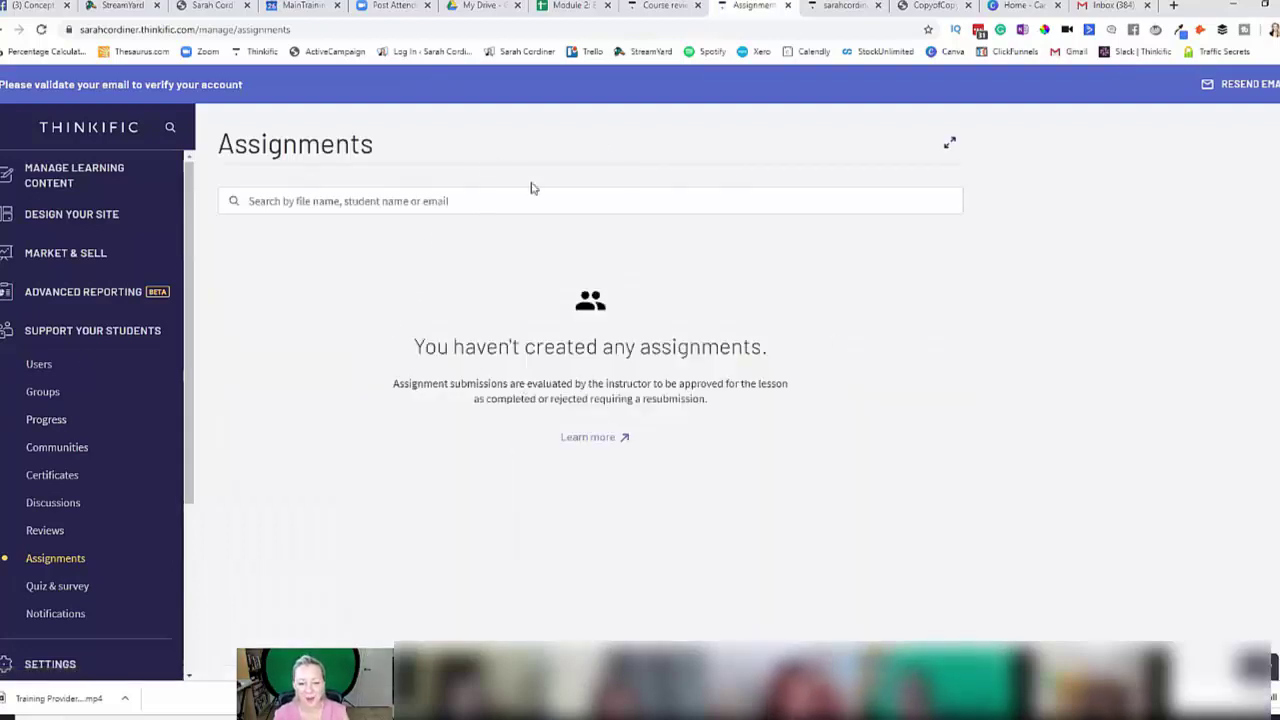
# - Open Notifications and confirm the 'A student submits their assignment' alert is on
pyautogui.click(72, 617)
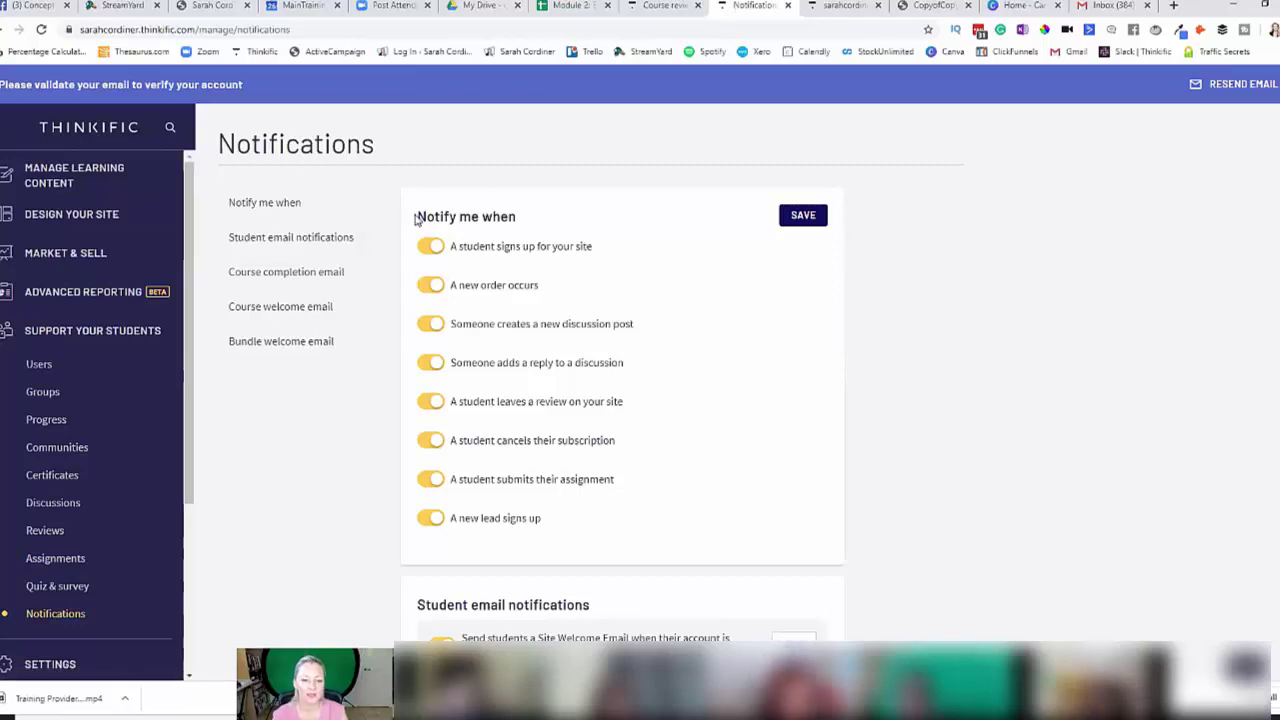
pyautogui.scroll(-1, 598, 226)
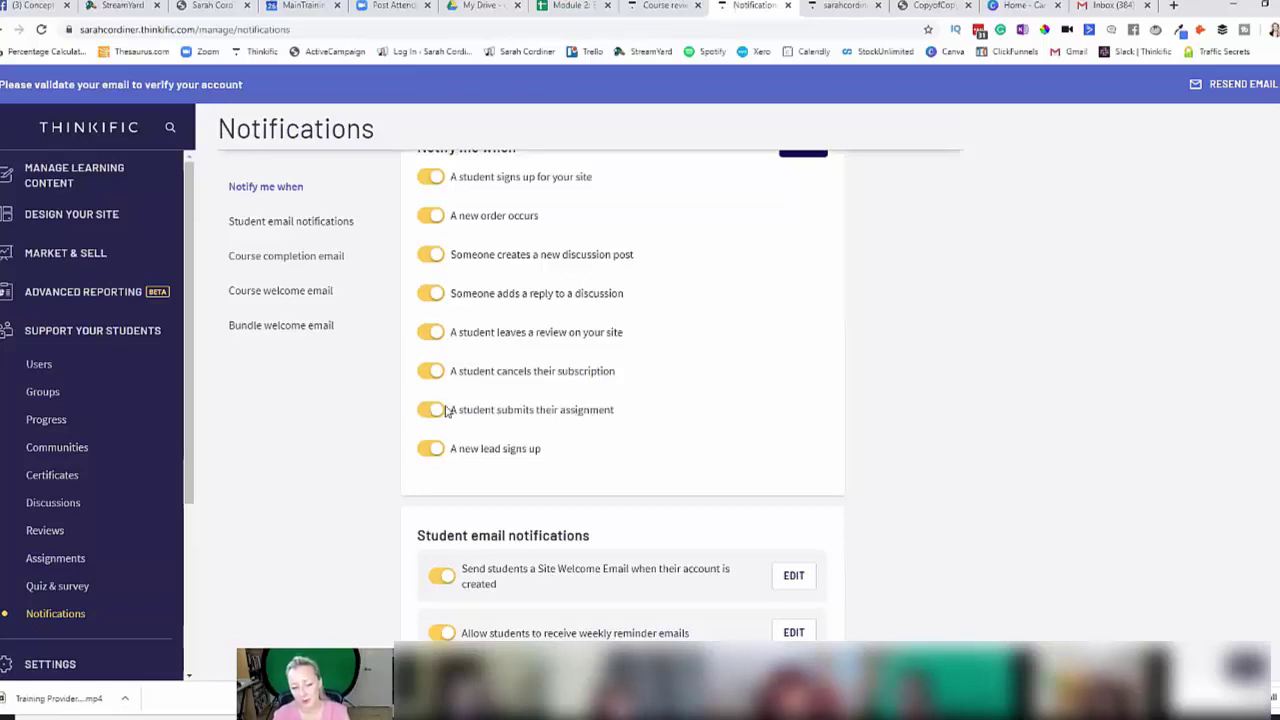
pyautogui.scroll(1, 503, 392)
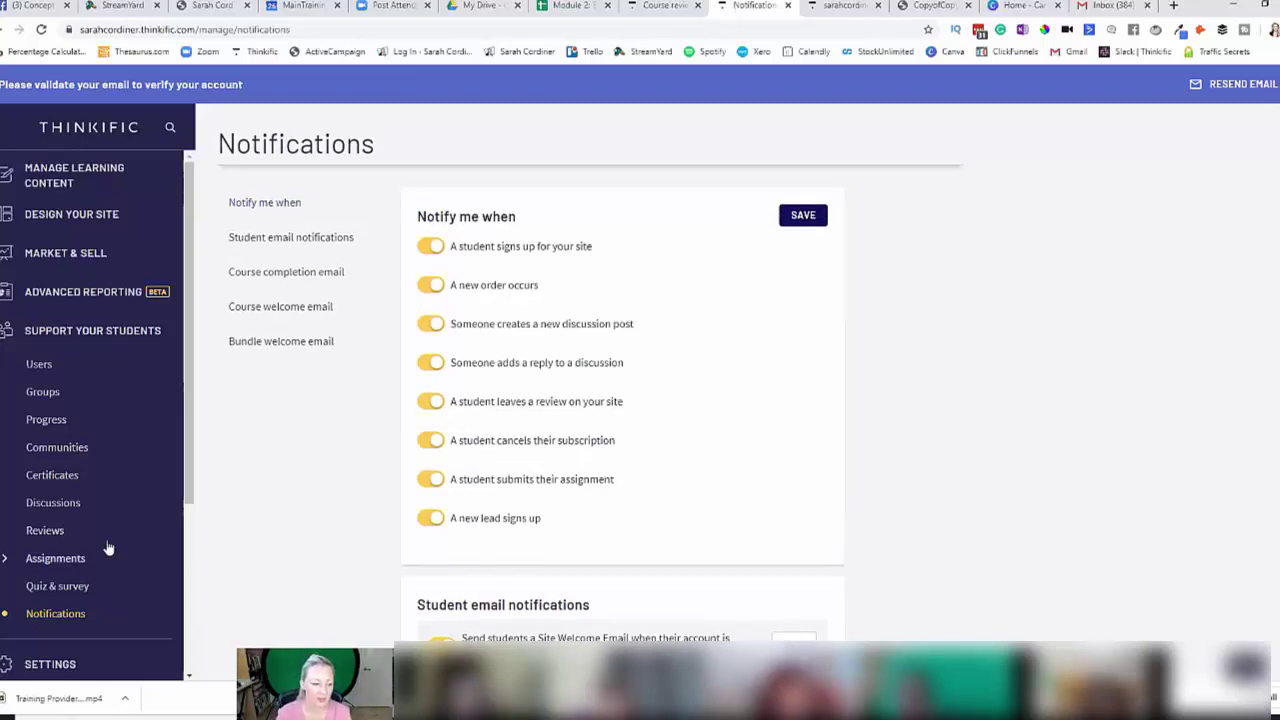
pyautogui.scroll(-2, 70, 480)
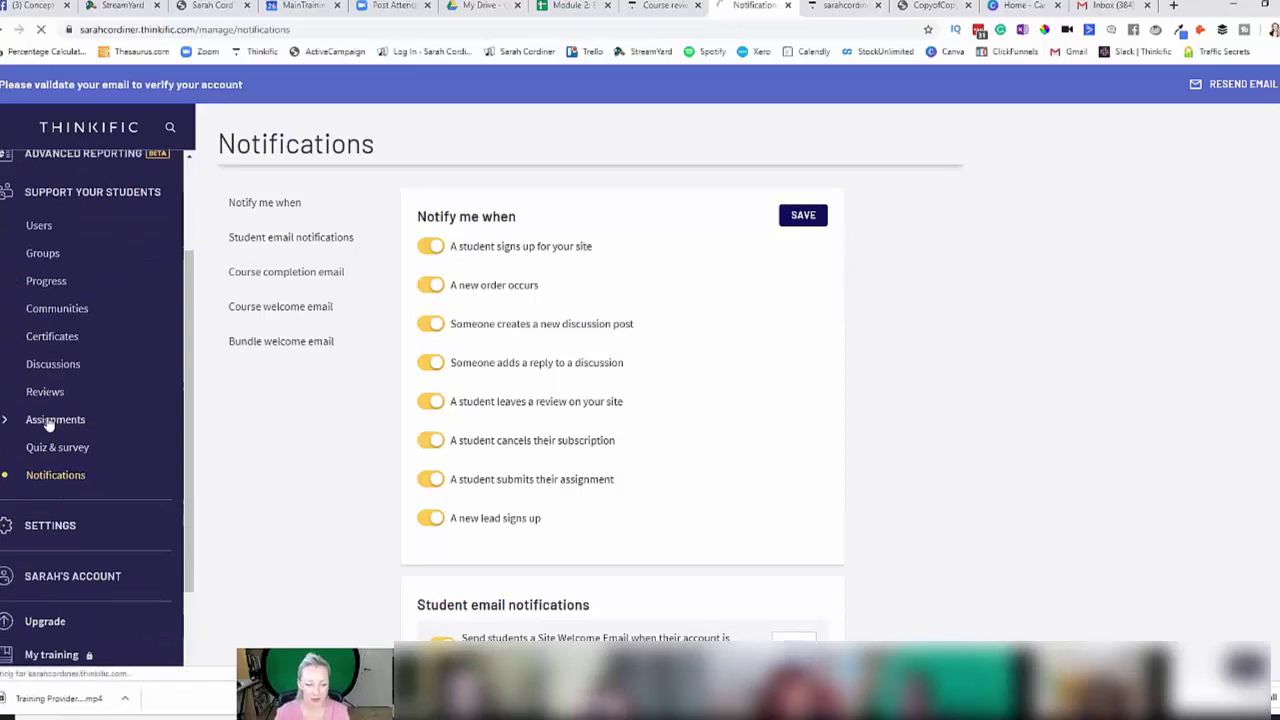
# - Go back to the Assignments page, which still lists no submissions
pyautogui.click(48, 421)
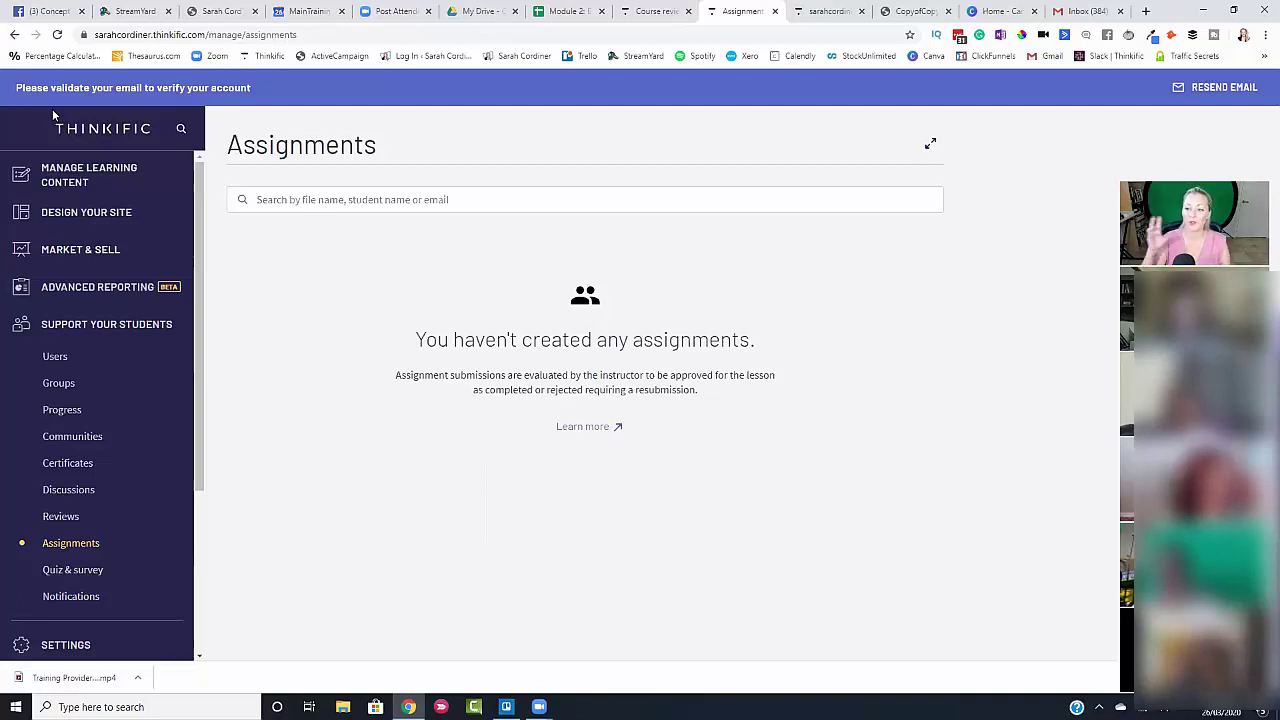
pyautogui.scroll(-3, 20, 250)
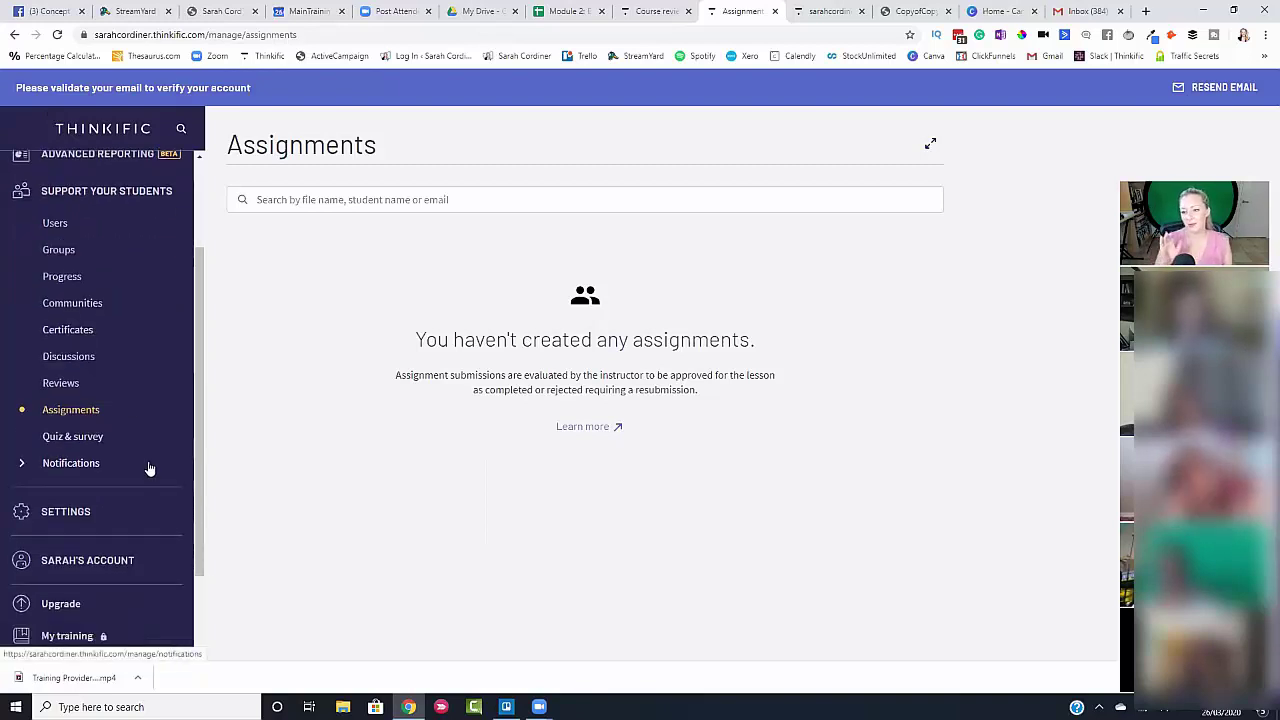
pyautogui.scroll(3, 145, 170)
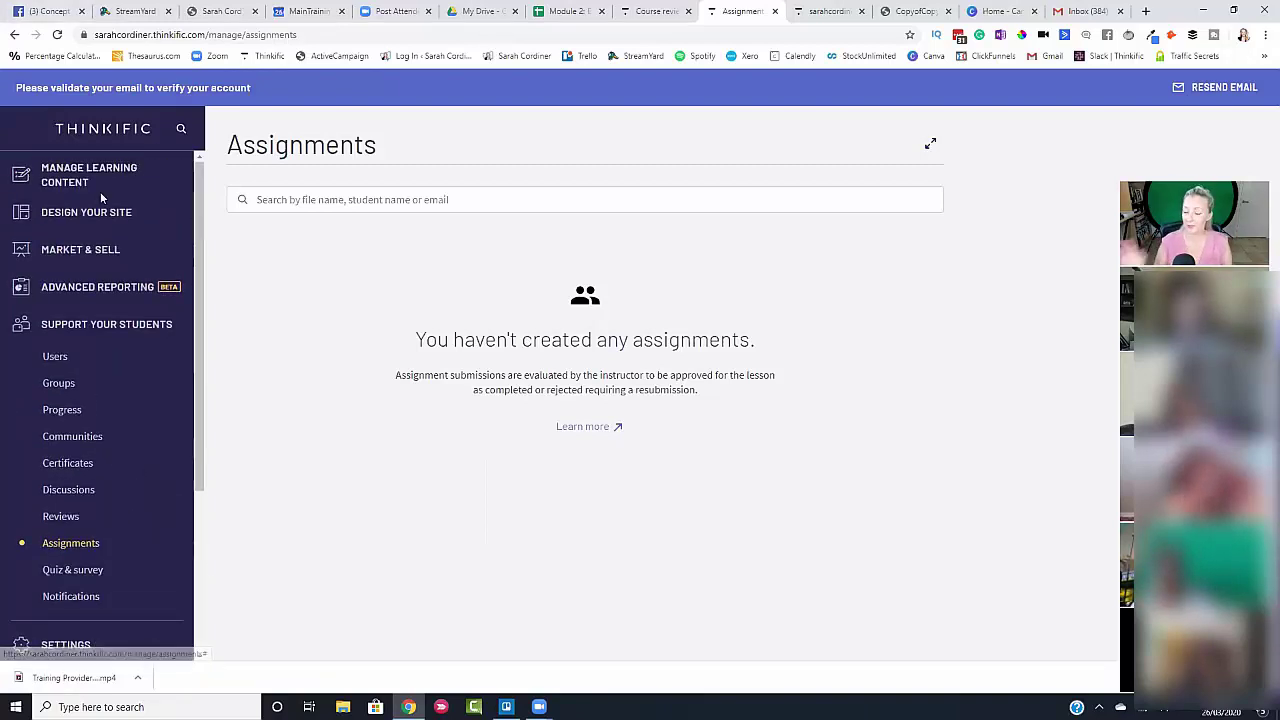